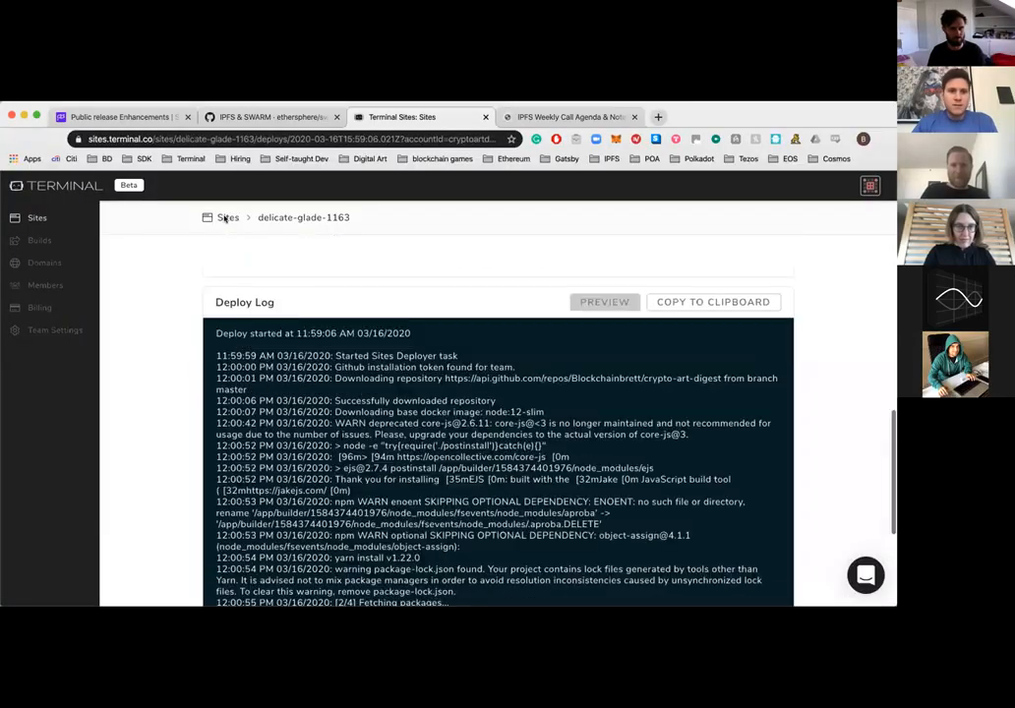
- Return to the team's sites list and start creating a new site
left_click(226, 219)
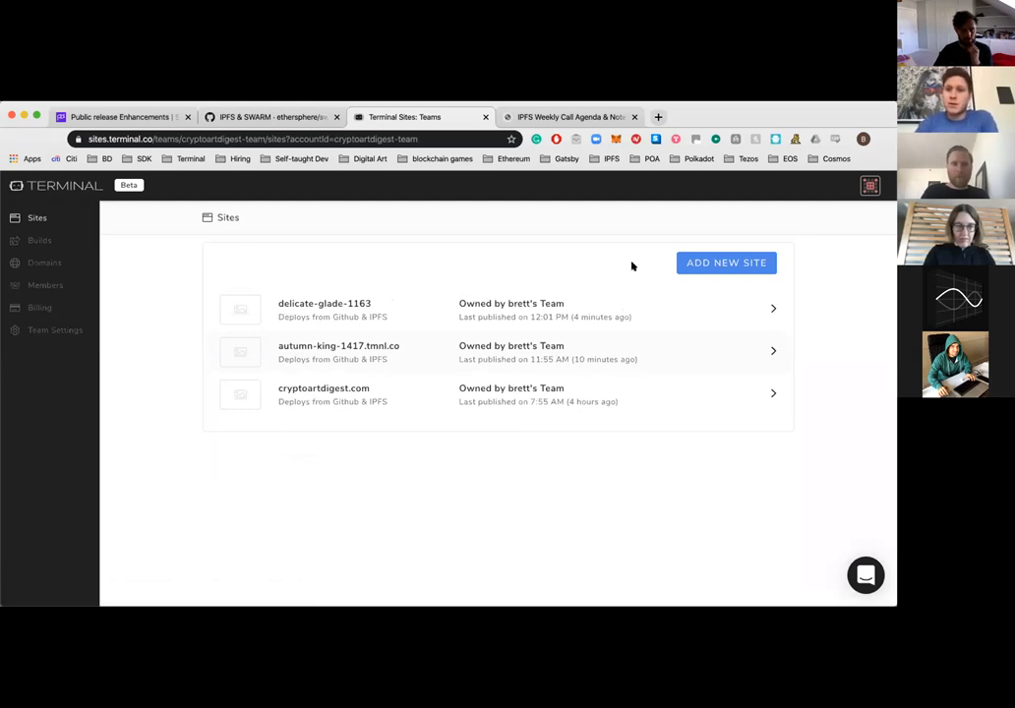
left_click(689, 264)
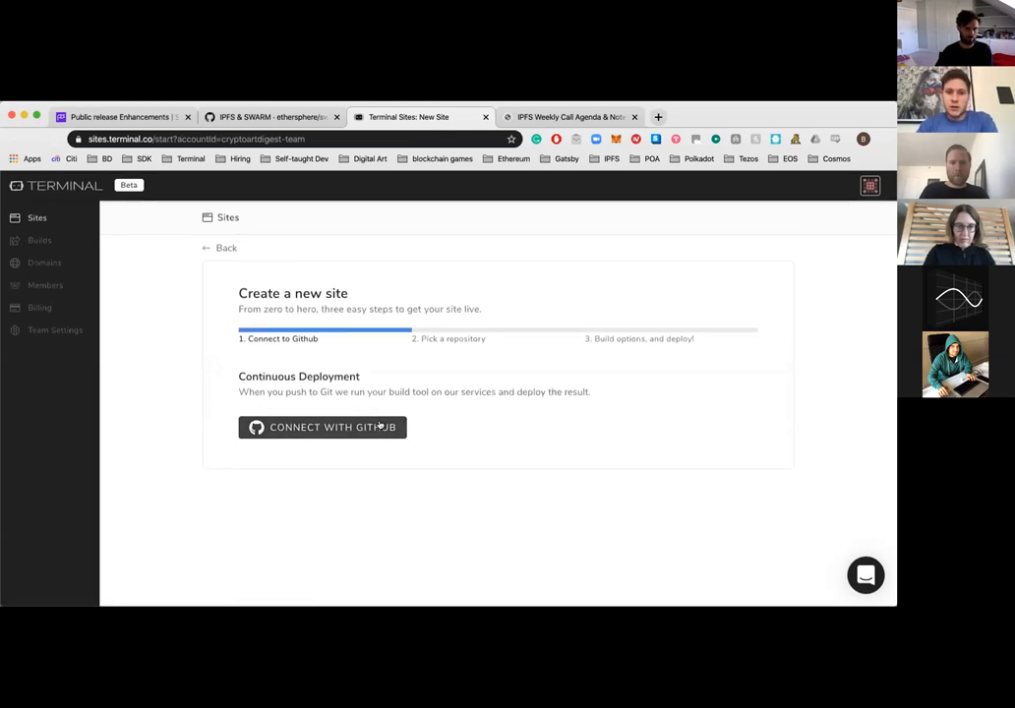
- Connect GitHub and choose Blockchainbrett's crypto-art-digest repository for the new site
left_click(380, 427)
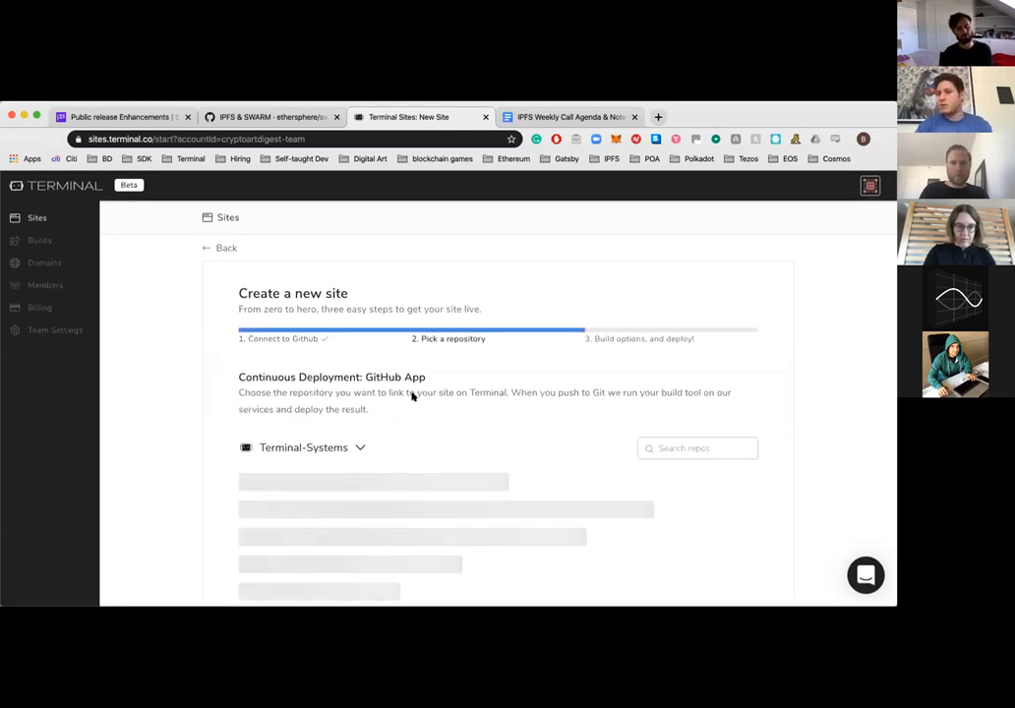
scroll(413, 396, "down", 2)
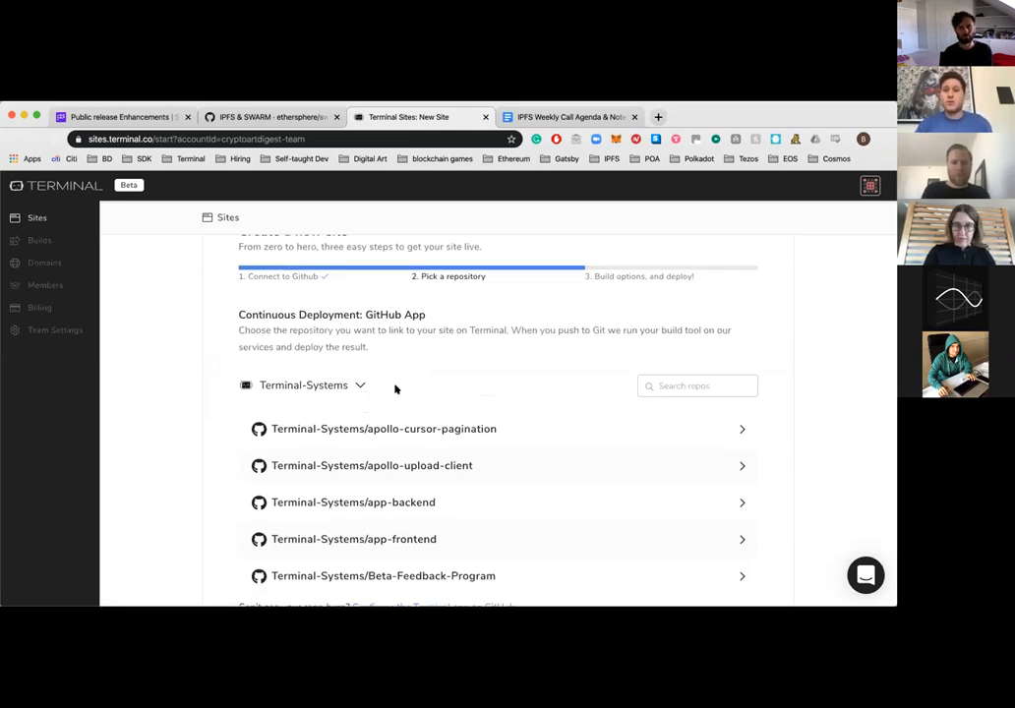
scroll(389, 389, "down", 1)
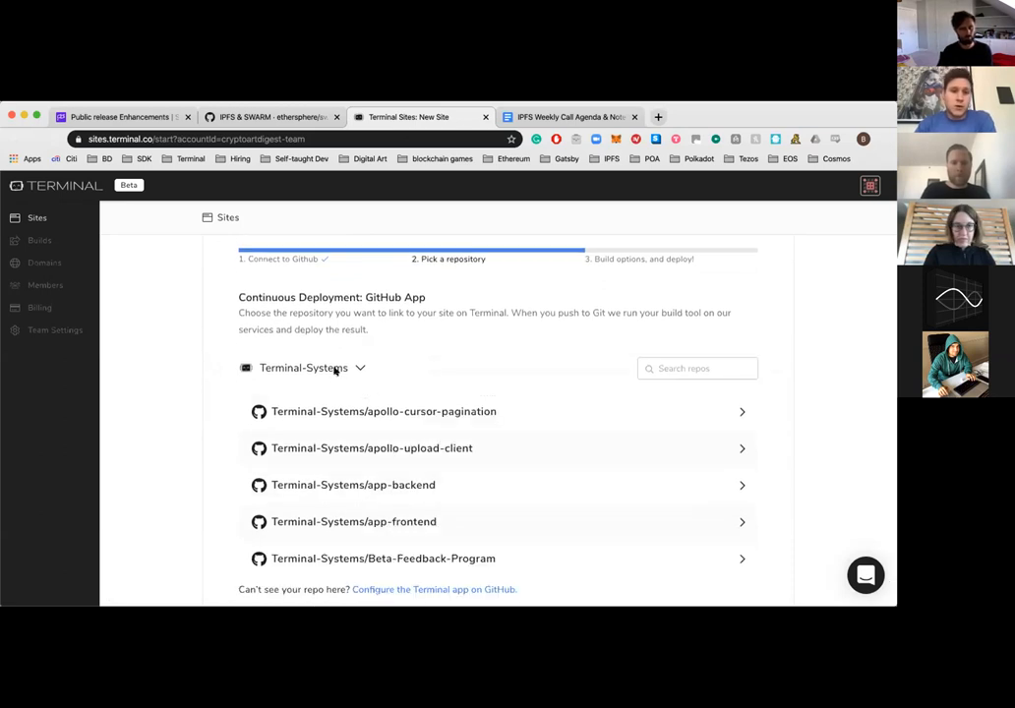
left_click(335, 370)
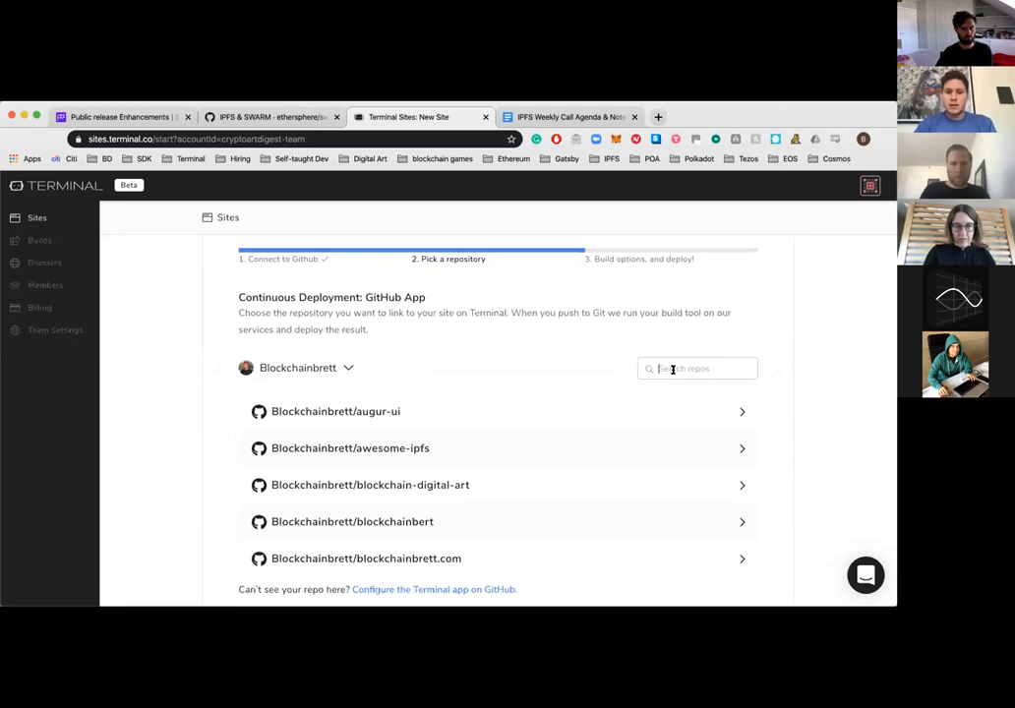
type("cr")
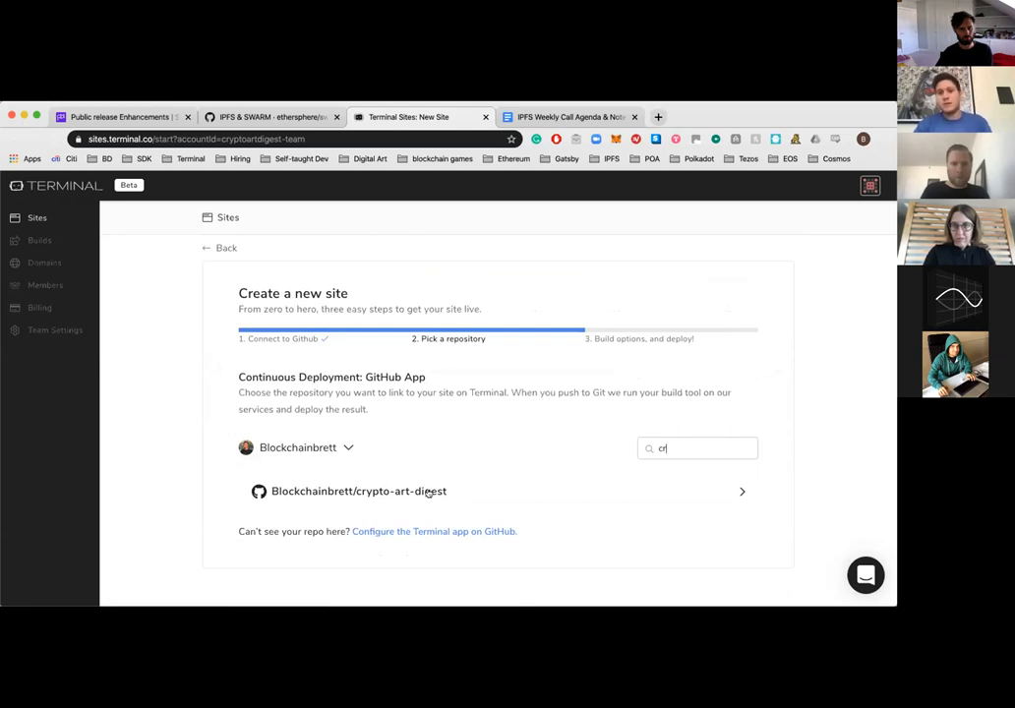
left_click(429, 491)
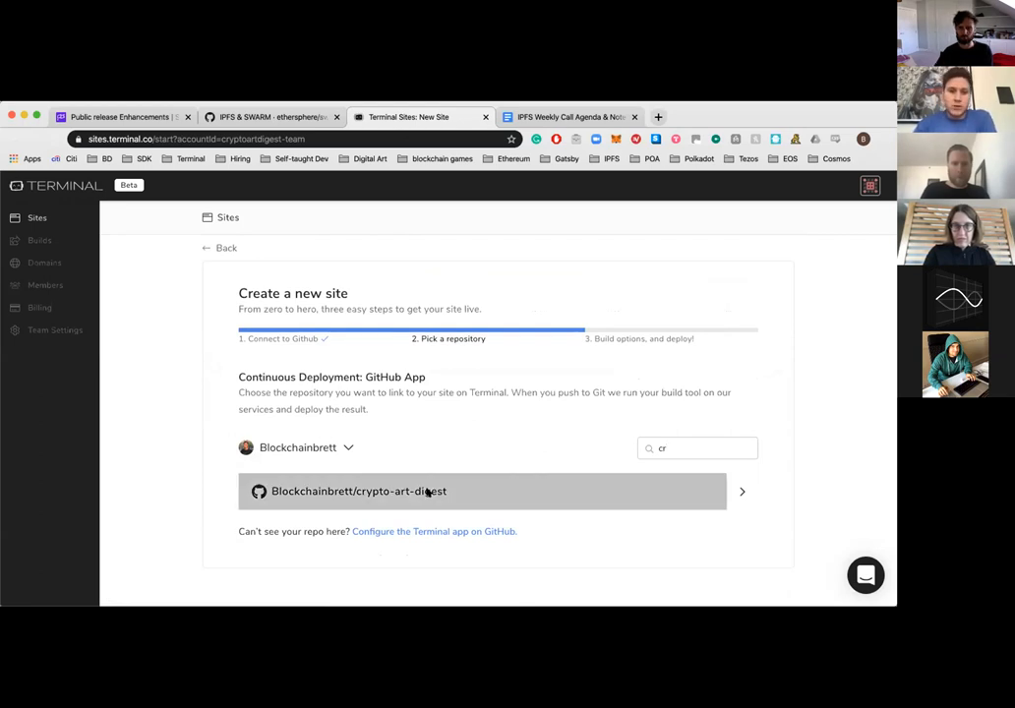
scroll(476, 454, "down", 2)
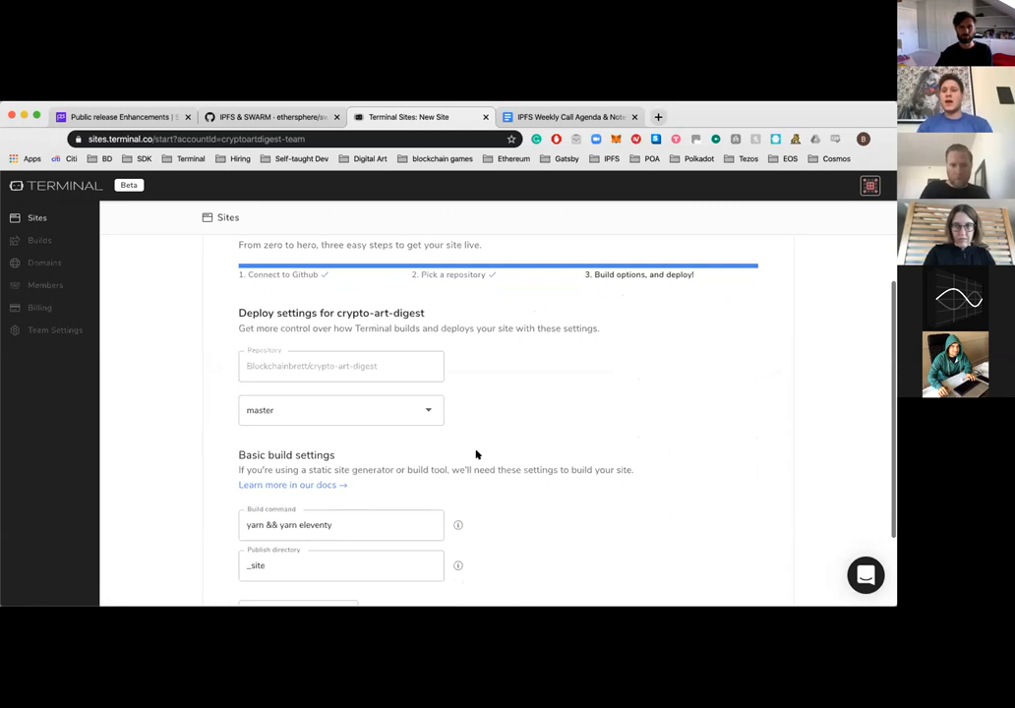
scroll(477, 453, "down", 1)
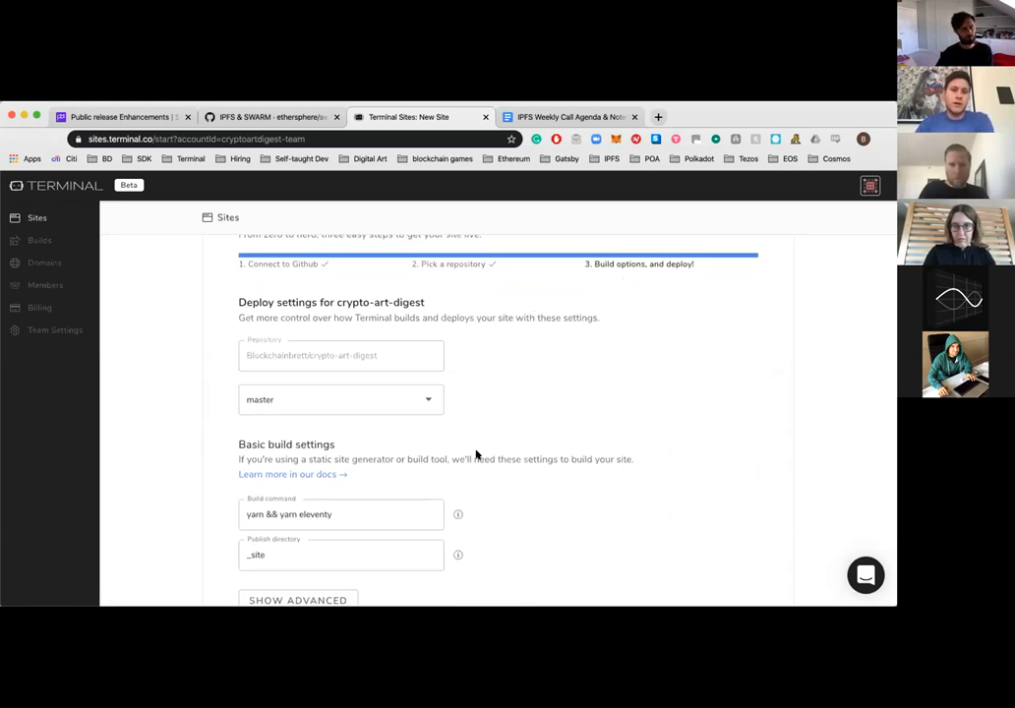
scroll(477, 453, "down", 1)
scroll(476, 453, "down", 1)
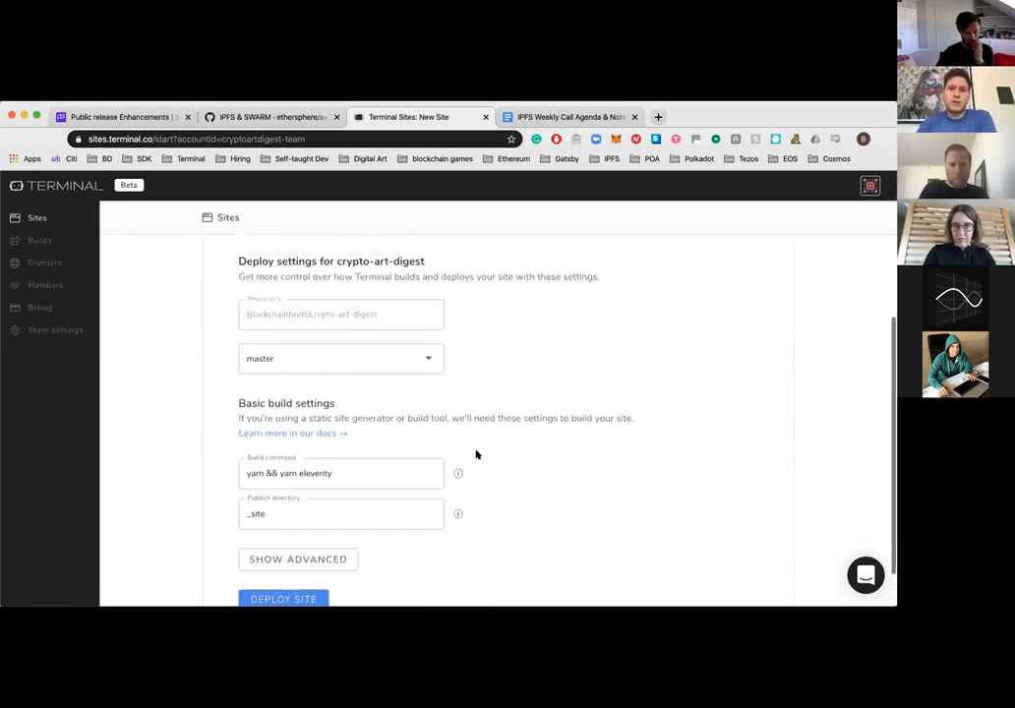
scroll(476, 453, "up", 2)
scroll(476, 453, "down", 1)
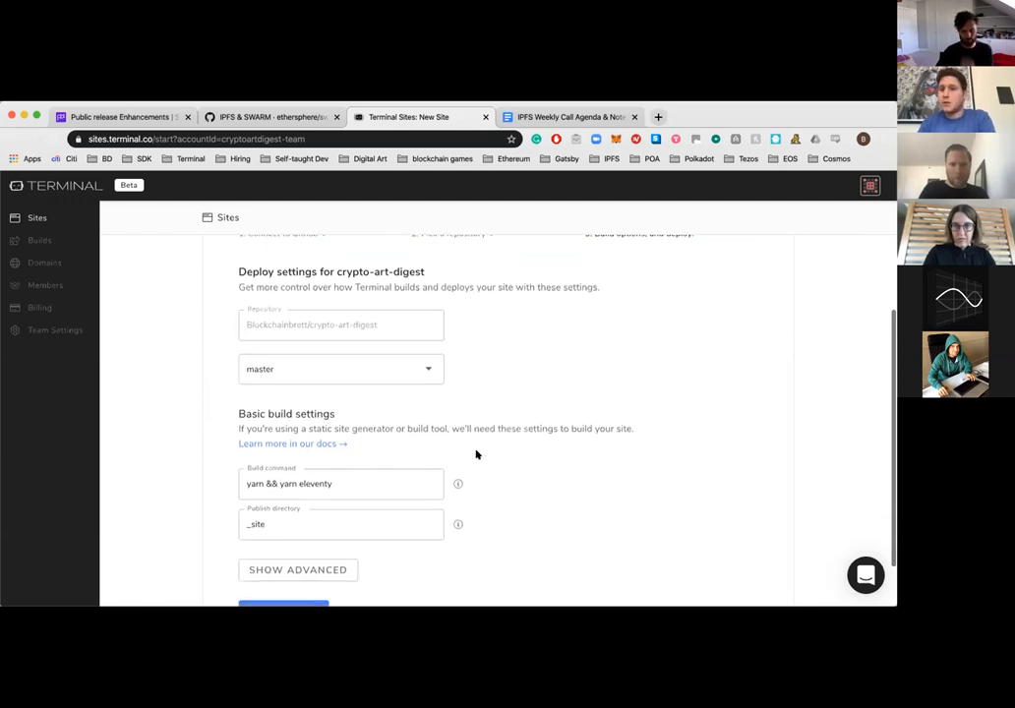
scroll(477, 454, "down", 1)
scroll(433, 487, "down", 1)
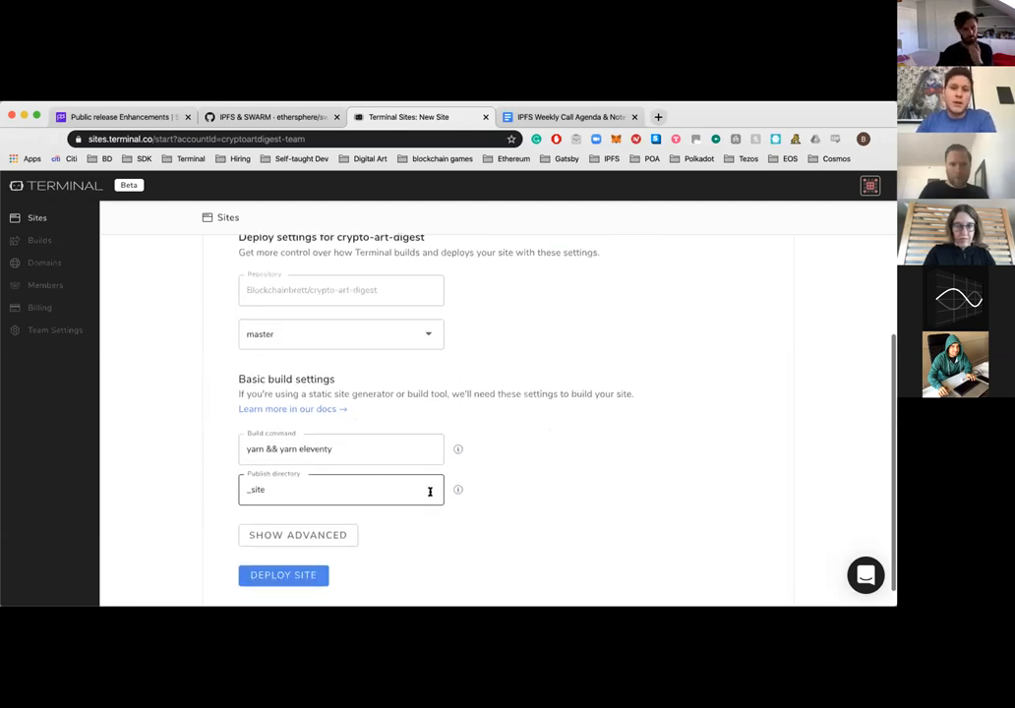
scroll(430, 491, "down", 1)
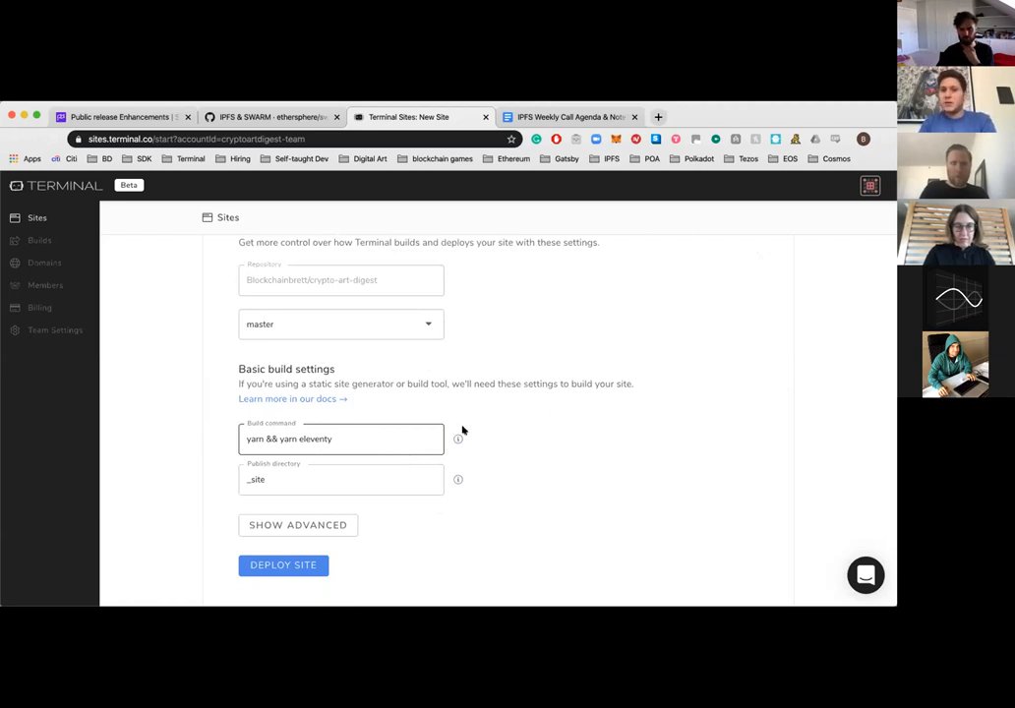
scroll(462, 430, "up", 1)
scroll(394, 453, "down", 1)
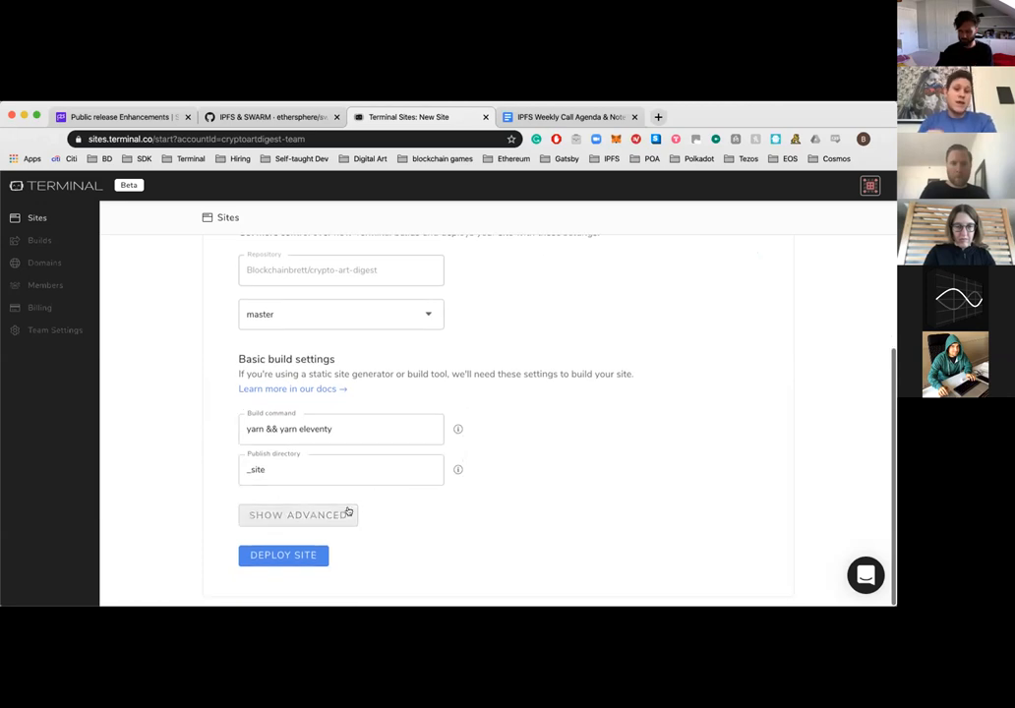
- Reveal the advanced build options and focus the Docker Image Name field
left_click(349, 513)
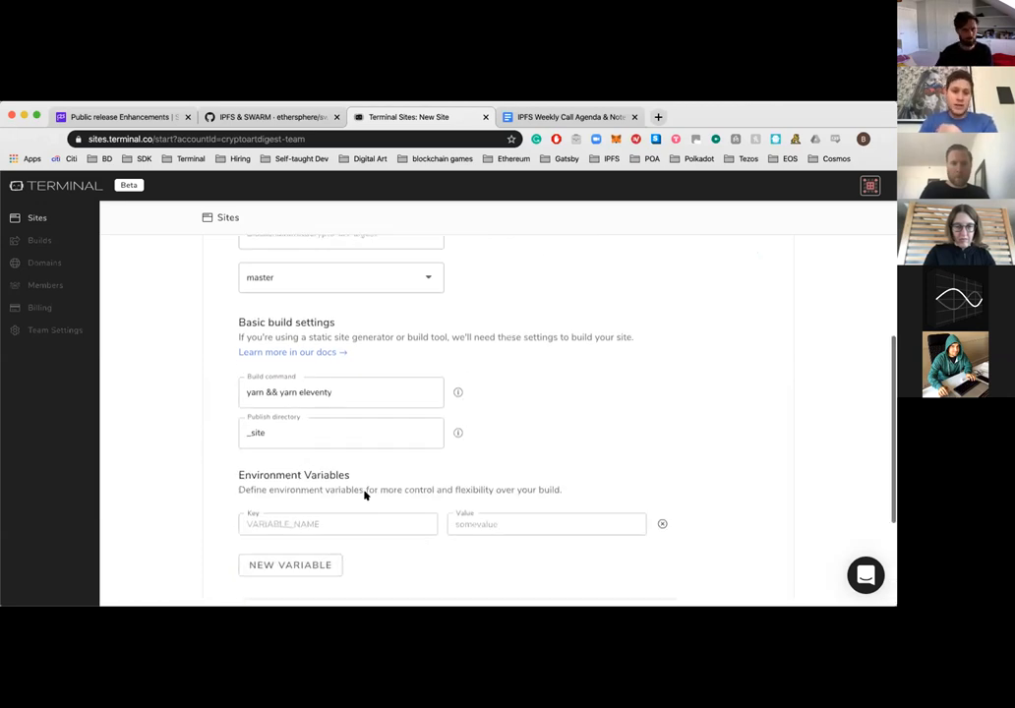
scroll(365, 494, "down", 3)
scroll(365, 495, "down", 2)
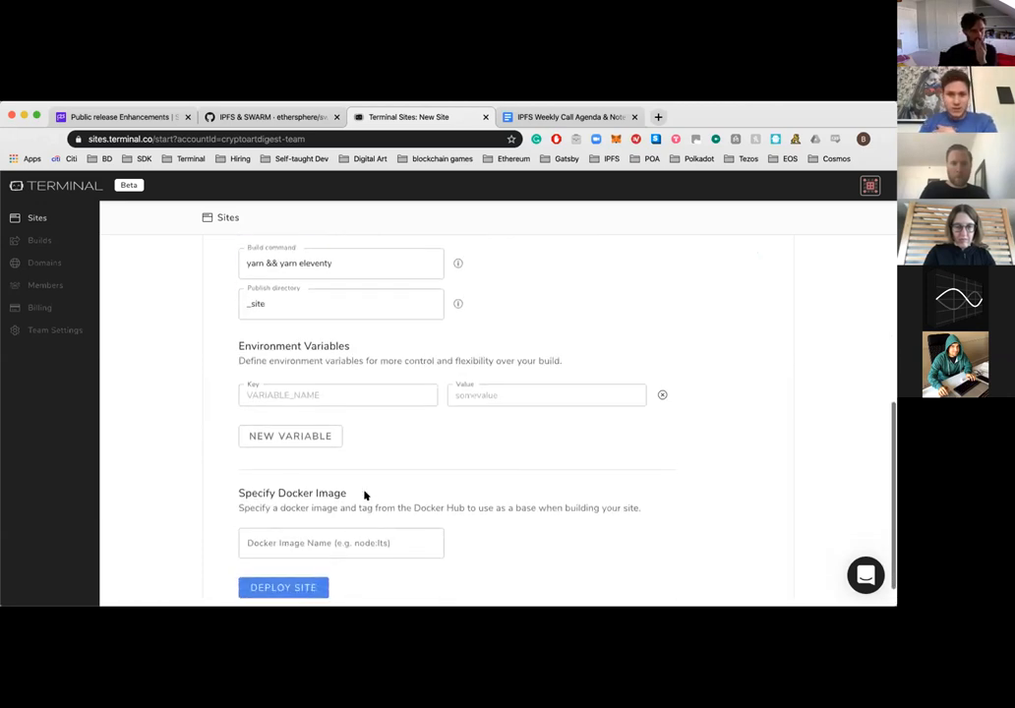
scroll(365, 495, "down", 1)
scroll(365, 495, "down", 1)
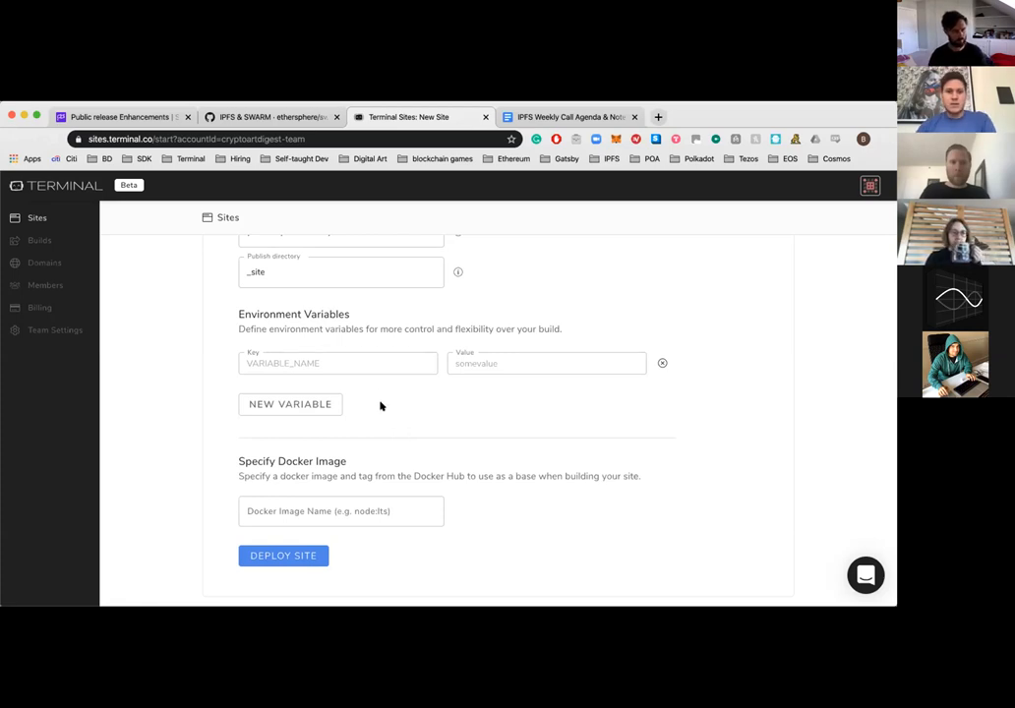
scroll(374, 394, "up", 2)
scroll(344, 472, "down", 2)
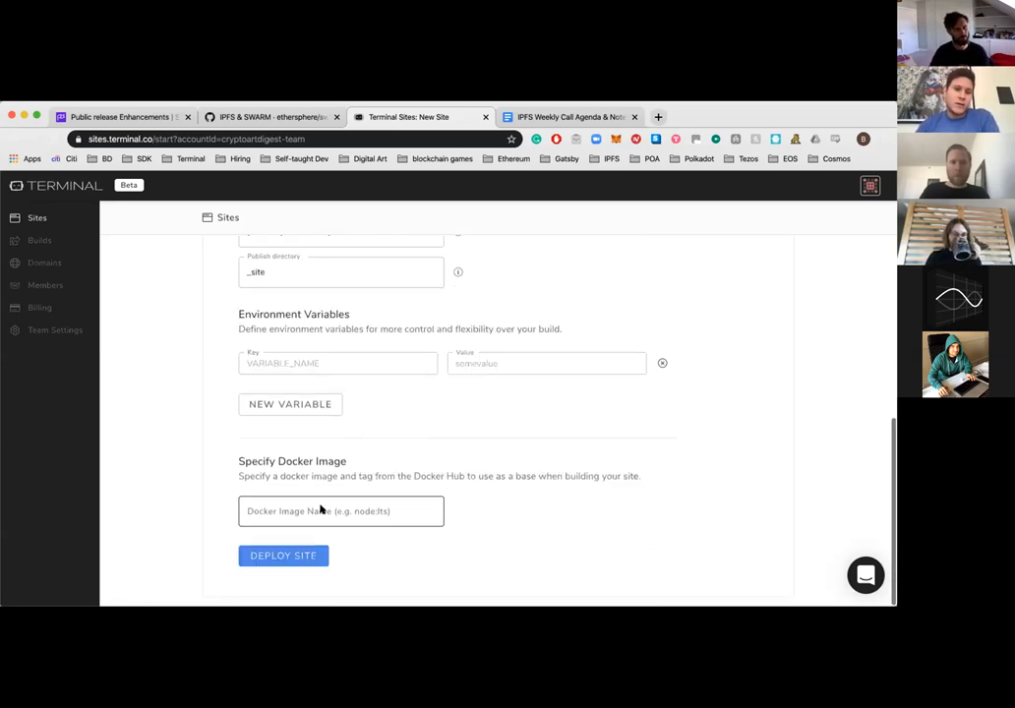
scroll(319, 507, "up", 3)
scroll(319, 508, "down", 1)
scroll(320, 508, "down", 2)
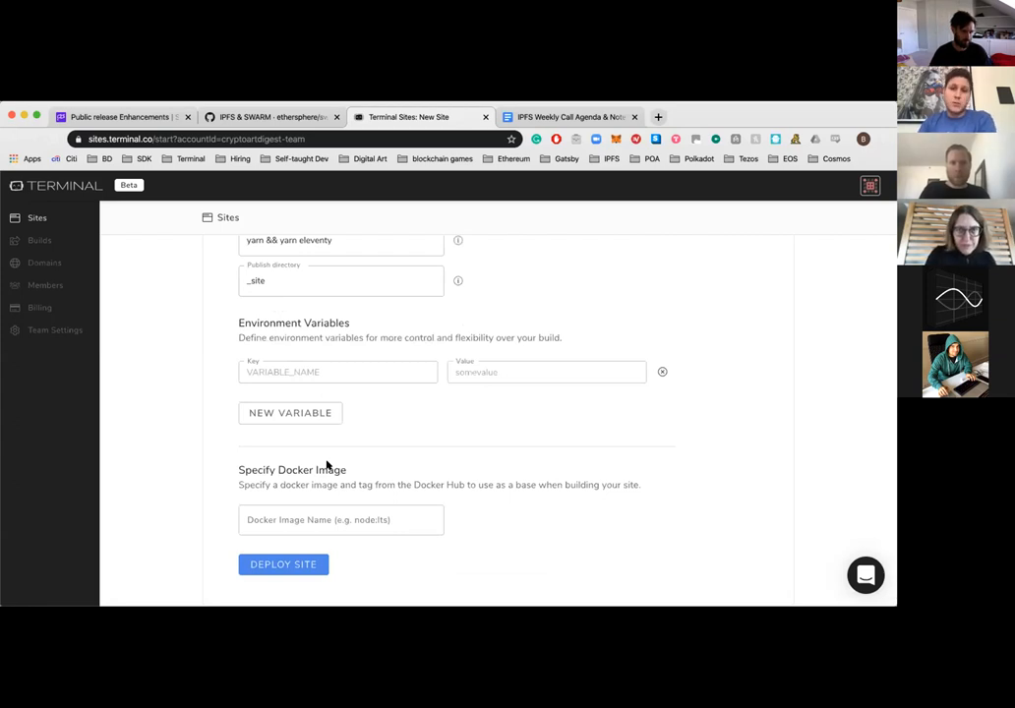
scroll(328, 465, "down", 1)
left_click(296, 520)
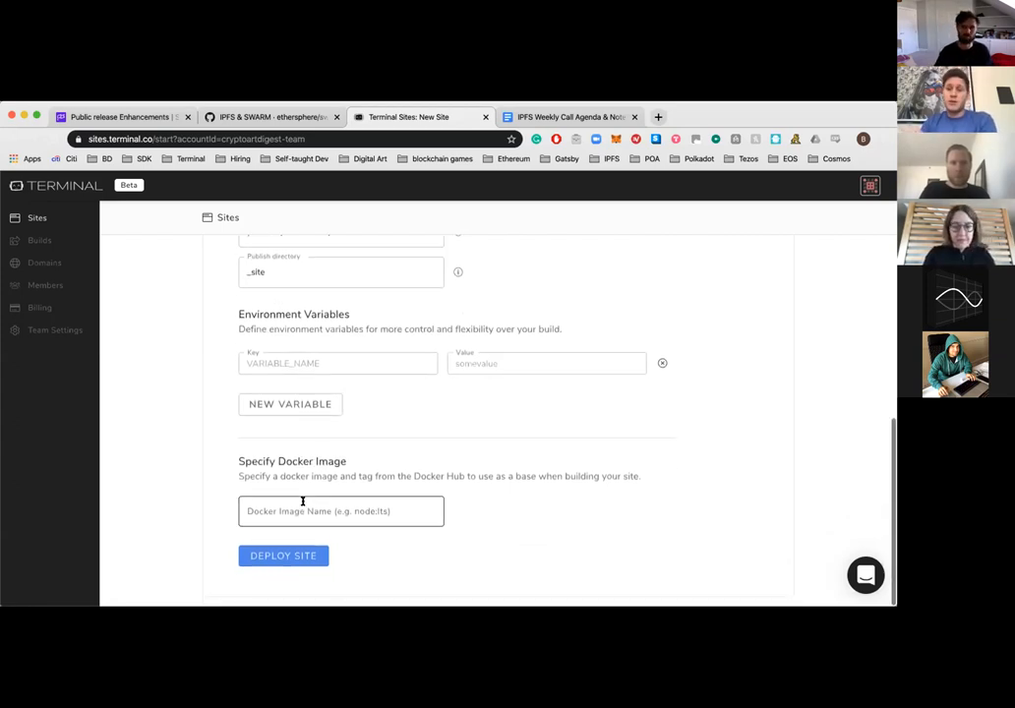
- Deploy the crypto-art-digest site with the pre-filled build settings
left_click(282, 556)
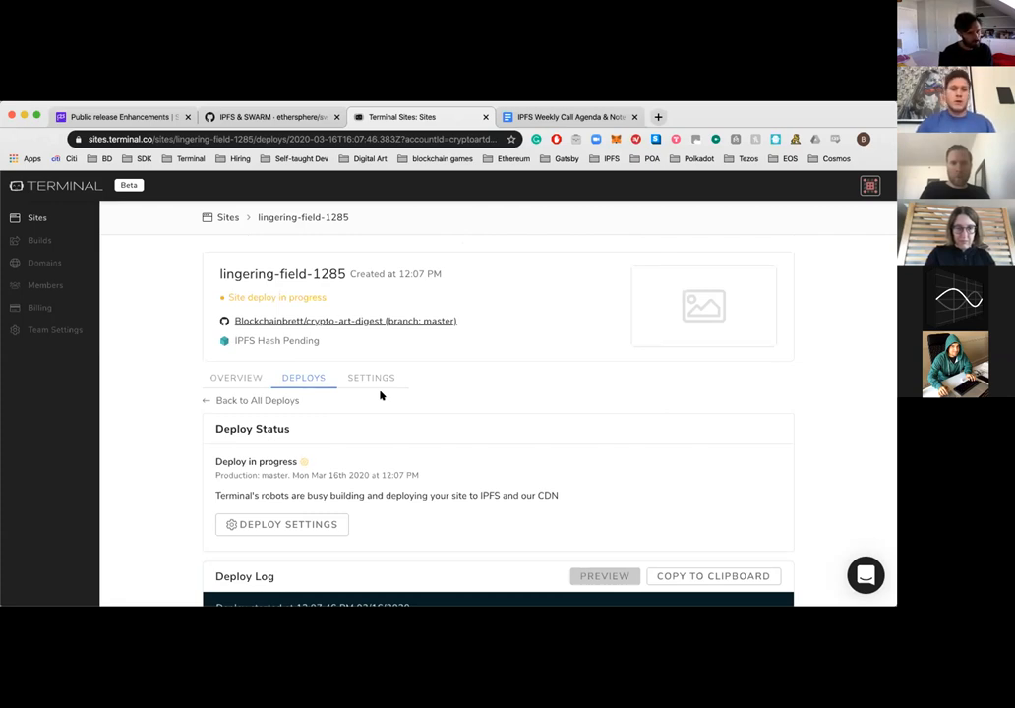
scroll(381, 395, "down", 3)
scroll(381, 395, "up", 2)
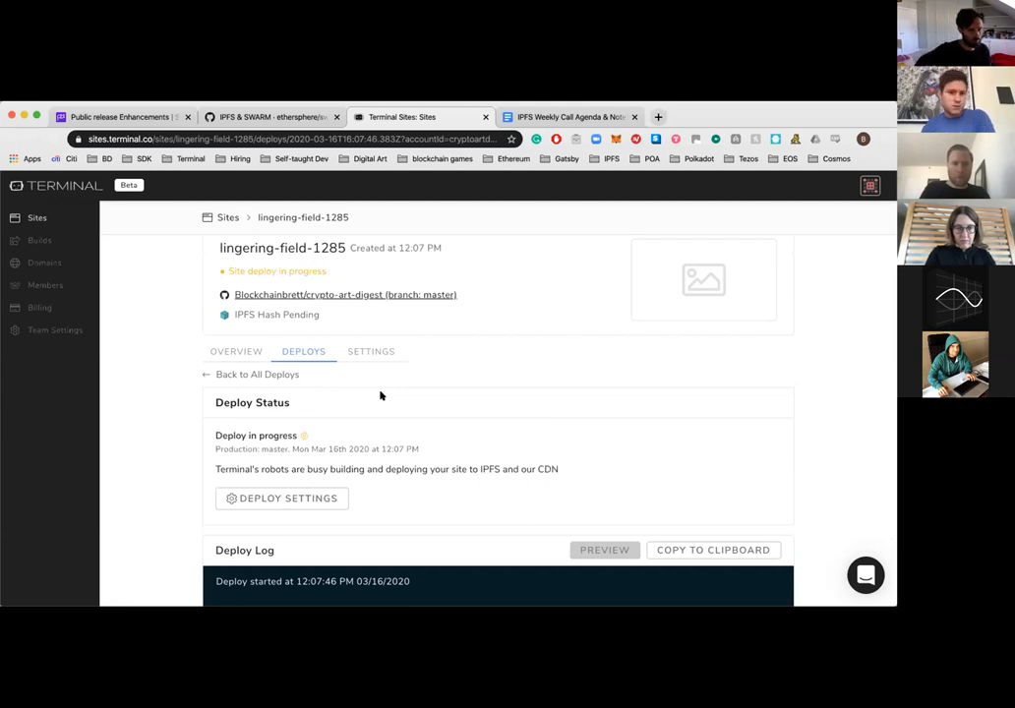
scroll(381, 395, "down", 2)
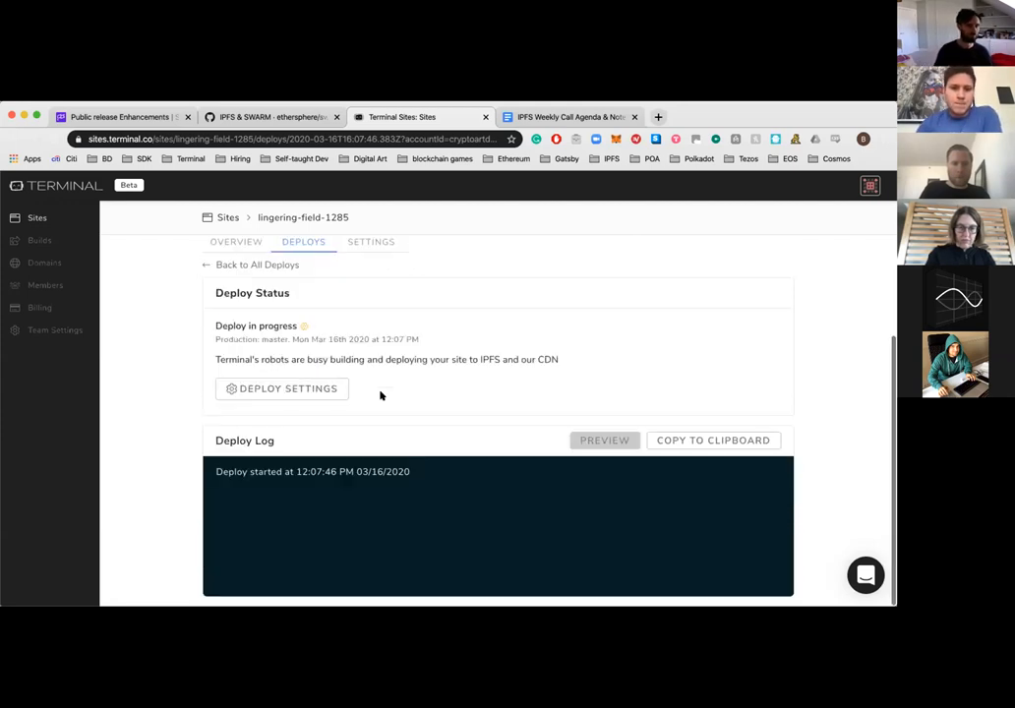
scroll(380, 395, "up", 2)
scroll(381, 396, "up", 1)
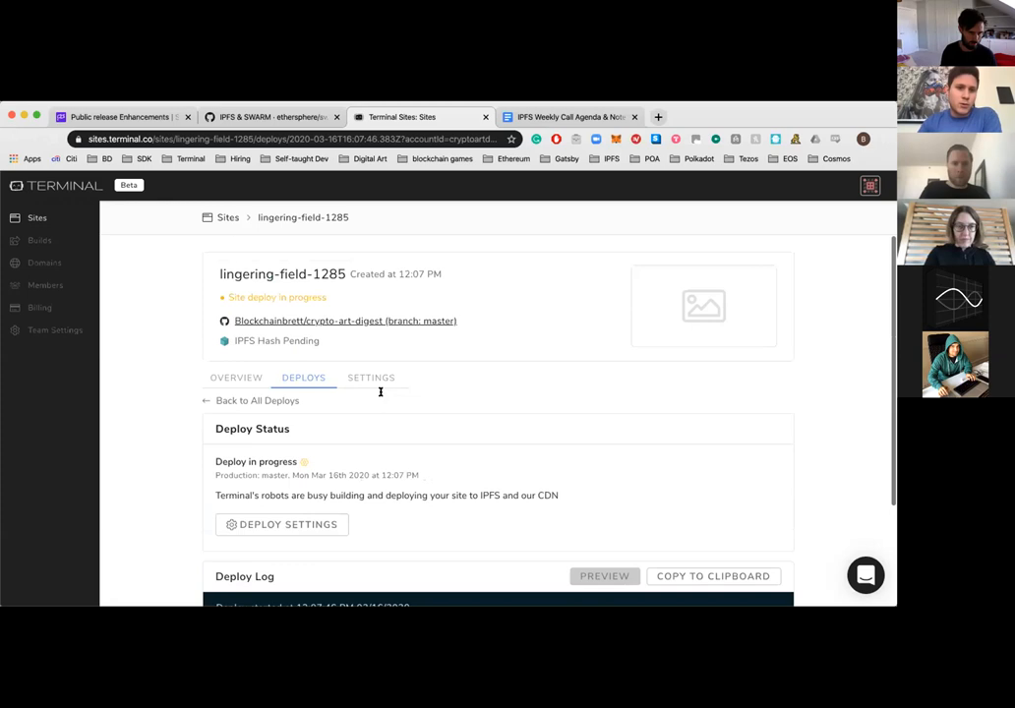
- From the sites list, reach autumn-king-1417.tmnl.co's deploys and its published Production: master deploy
left_click(228, 218)
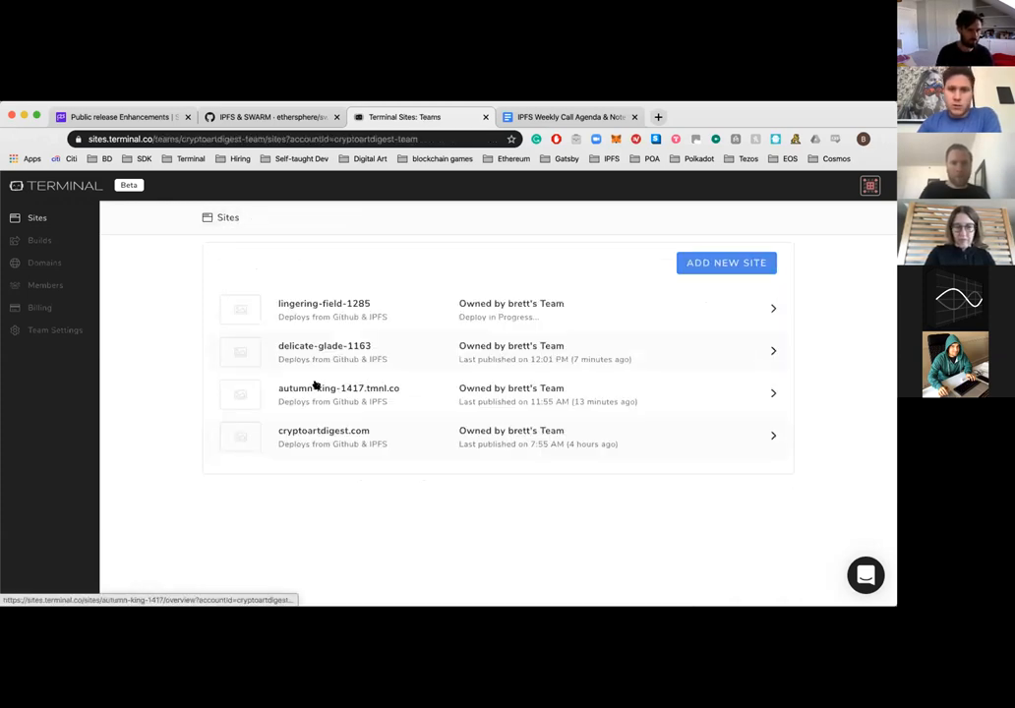
left_click(315, 387)
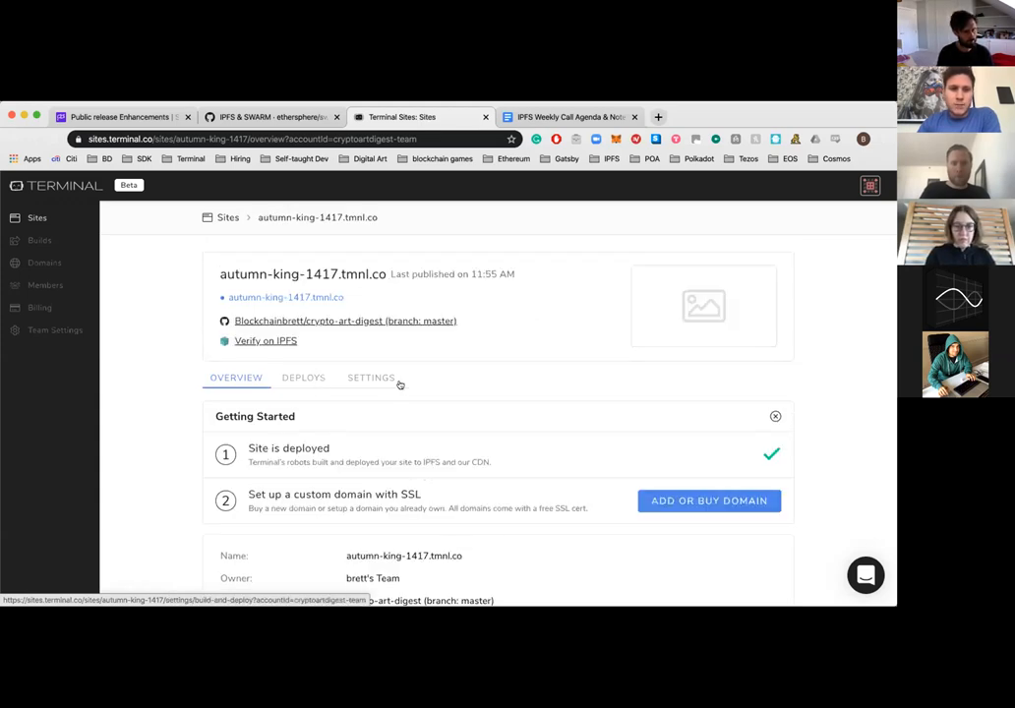
scroll(400, 382, "down", 3)
scroll(321, 309, "down", 2)
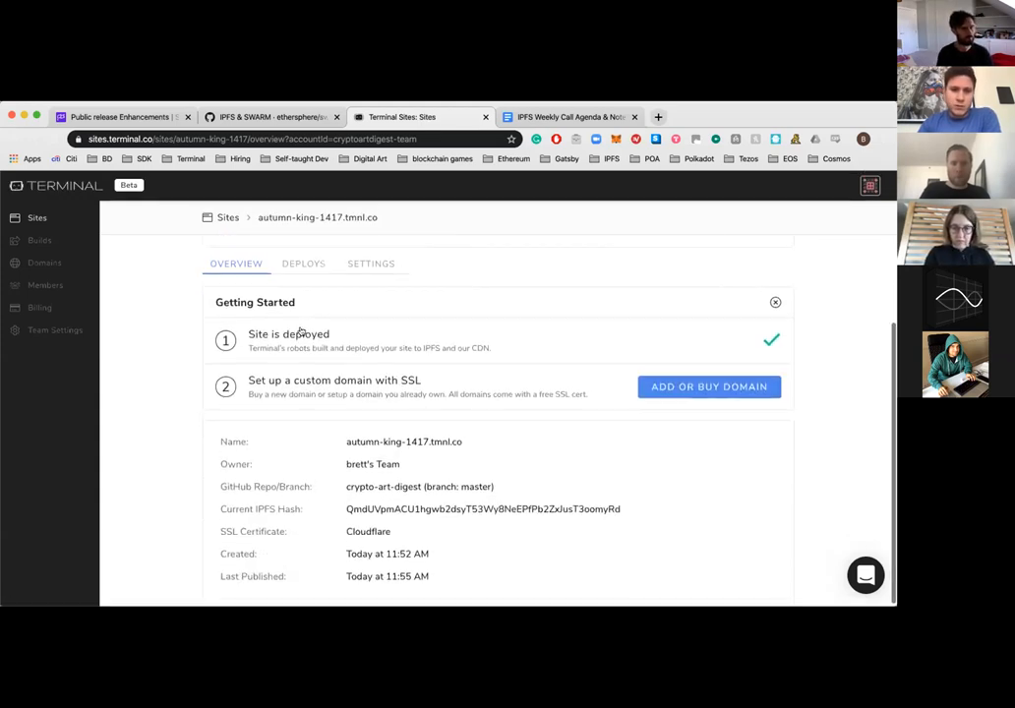
scroll(320, 309, "up", 2)
left_click(303, 337)
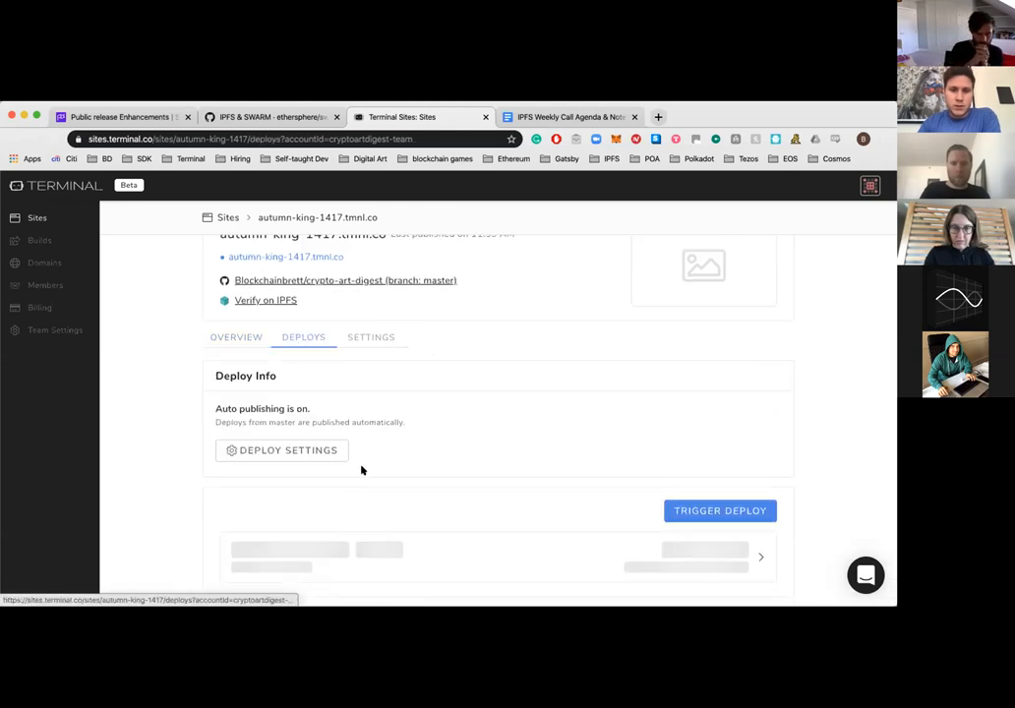
left_click(420, 543)
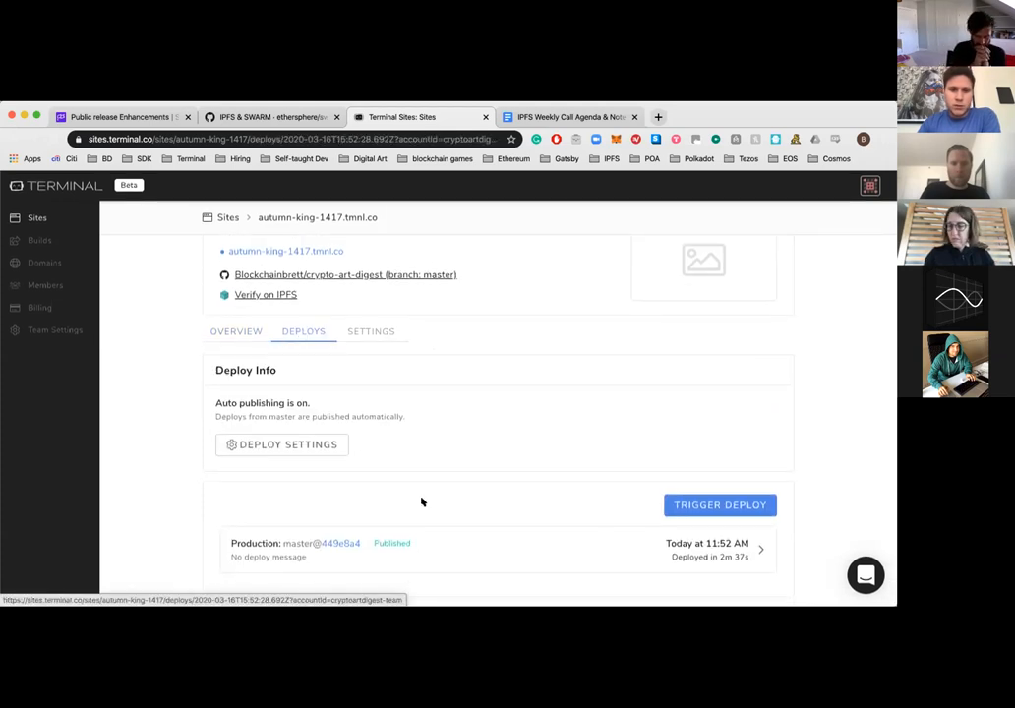
scroll(421, 502, "down", 3)
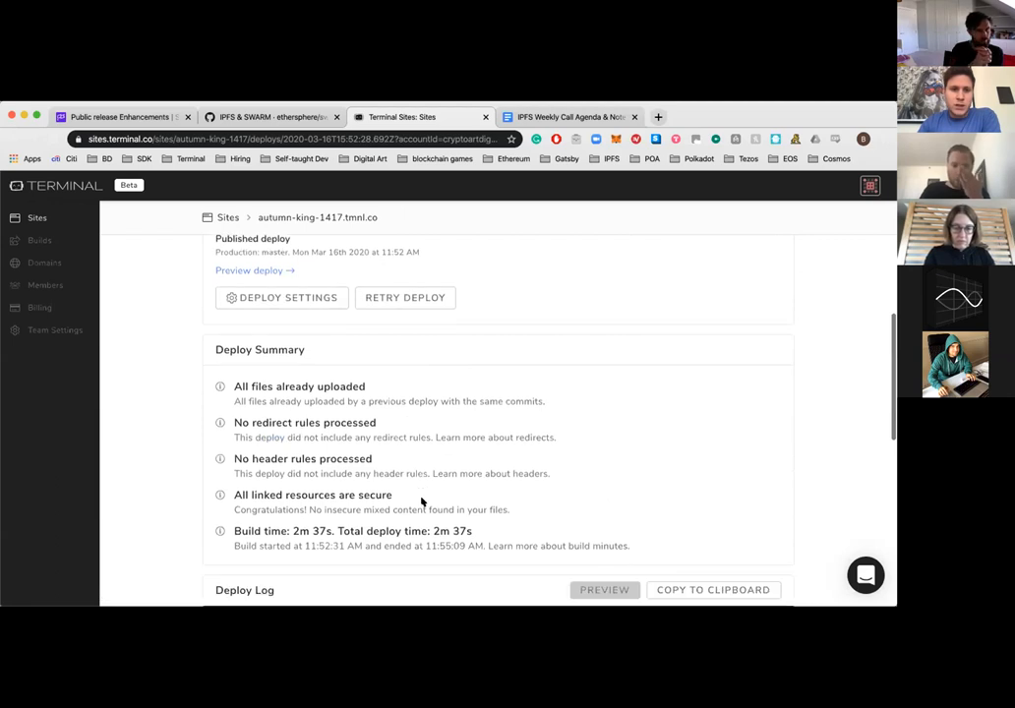
scroll(421, 502, "down", 2)
scroll(421, 501, "down", 3)
scroll(421, 502, "down", 2)
scroll(421, 502, "down", 2)
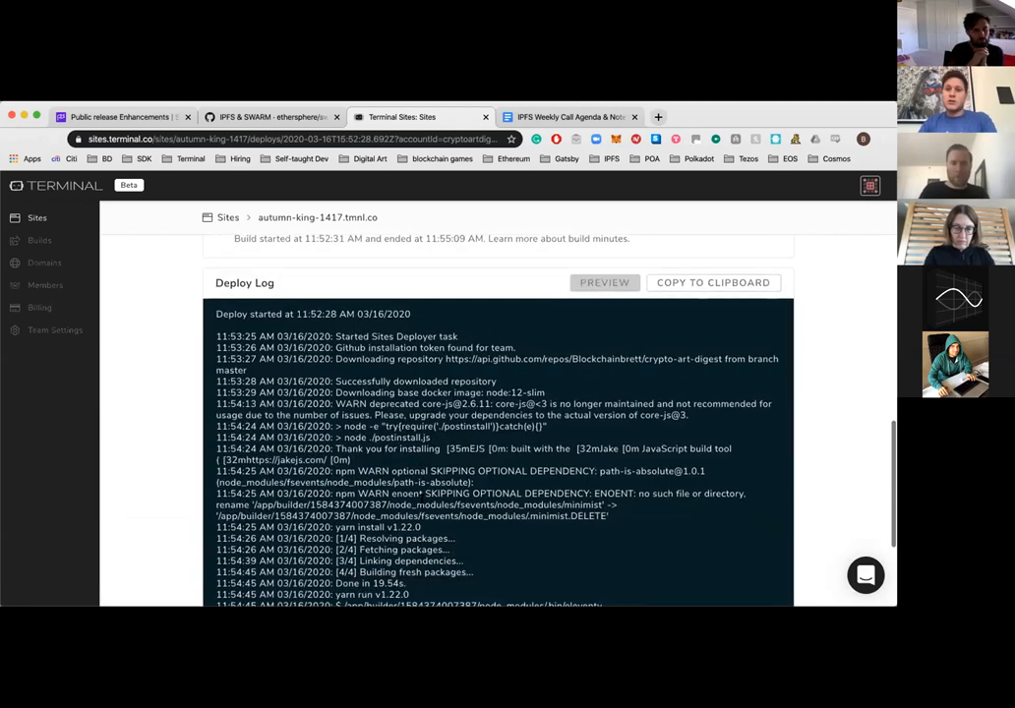
scroll(421, 502, "down", 2)
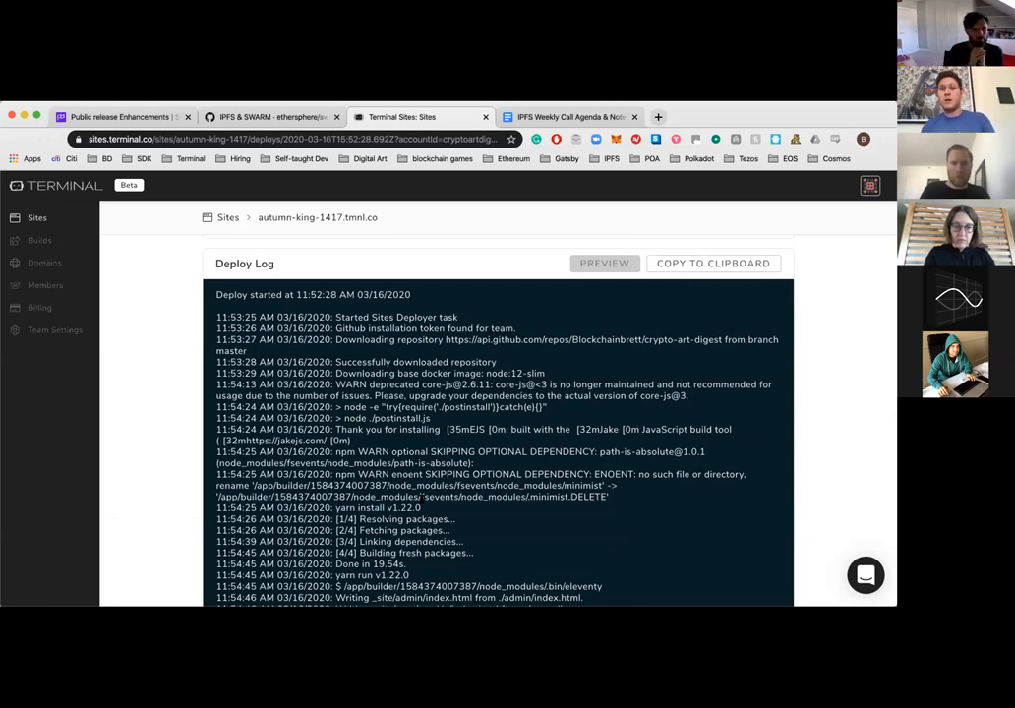
scroll(421, 443, "down", 2)
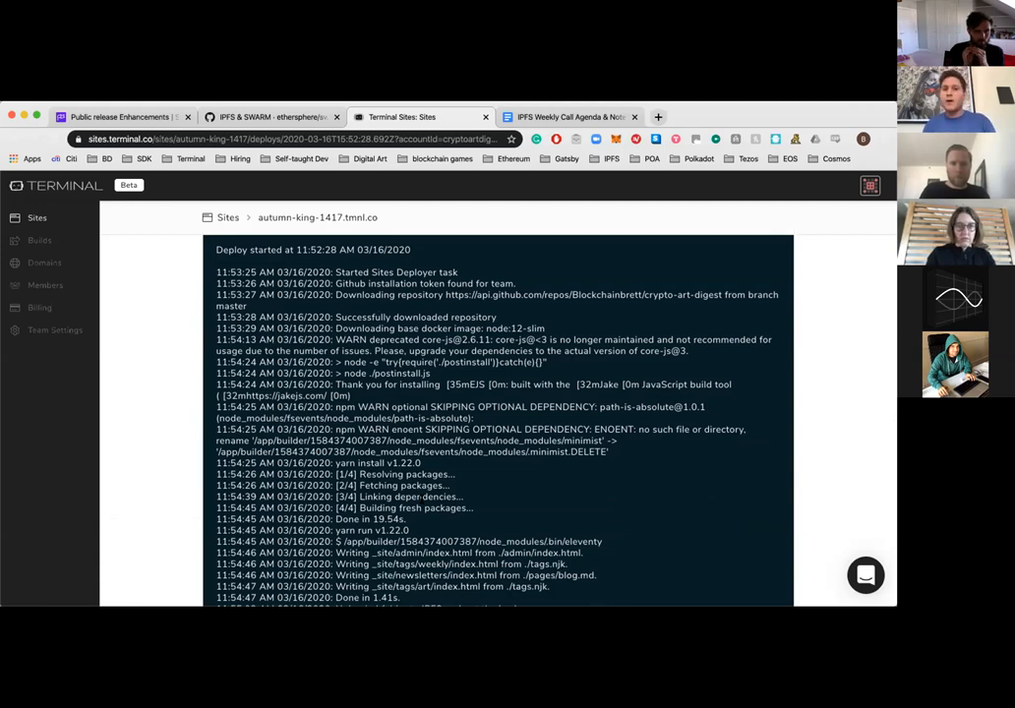
scroll(421, 443, "down", 1)
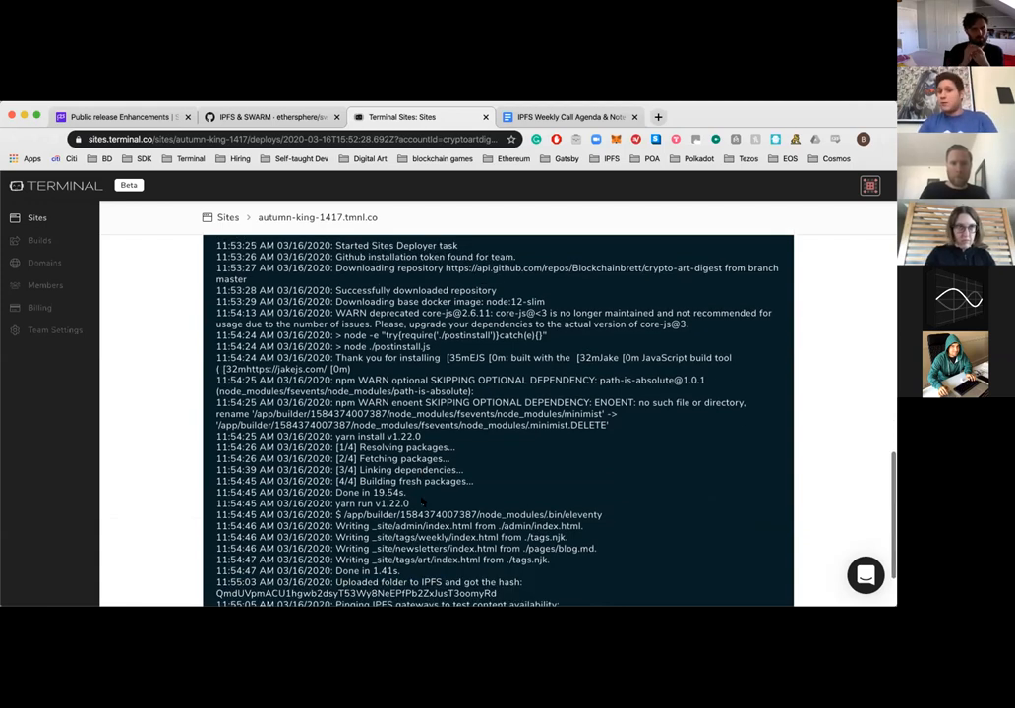
scroll(421, 443, "down", 1)
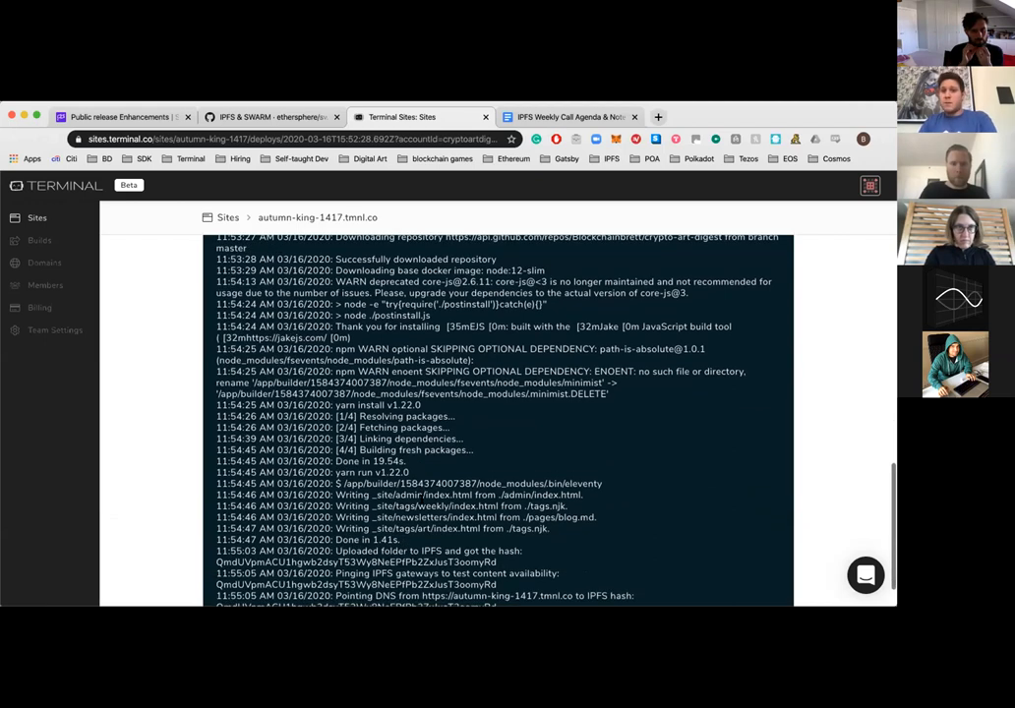
scroll(421, 443, "down", 1)
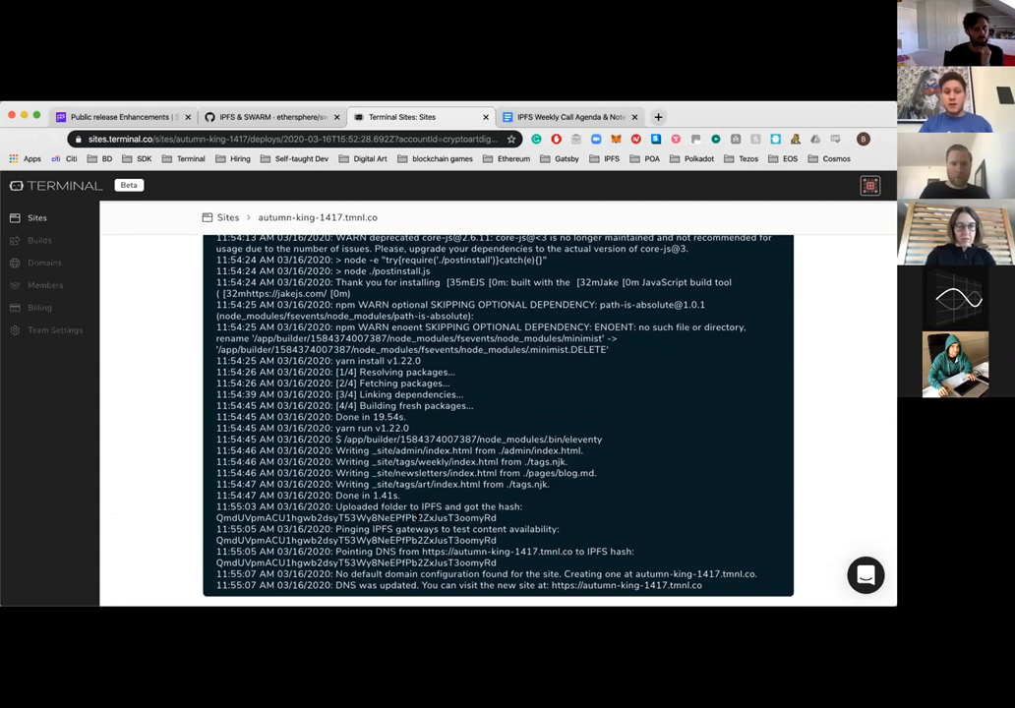
double_click(416, 517)
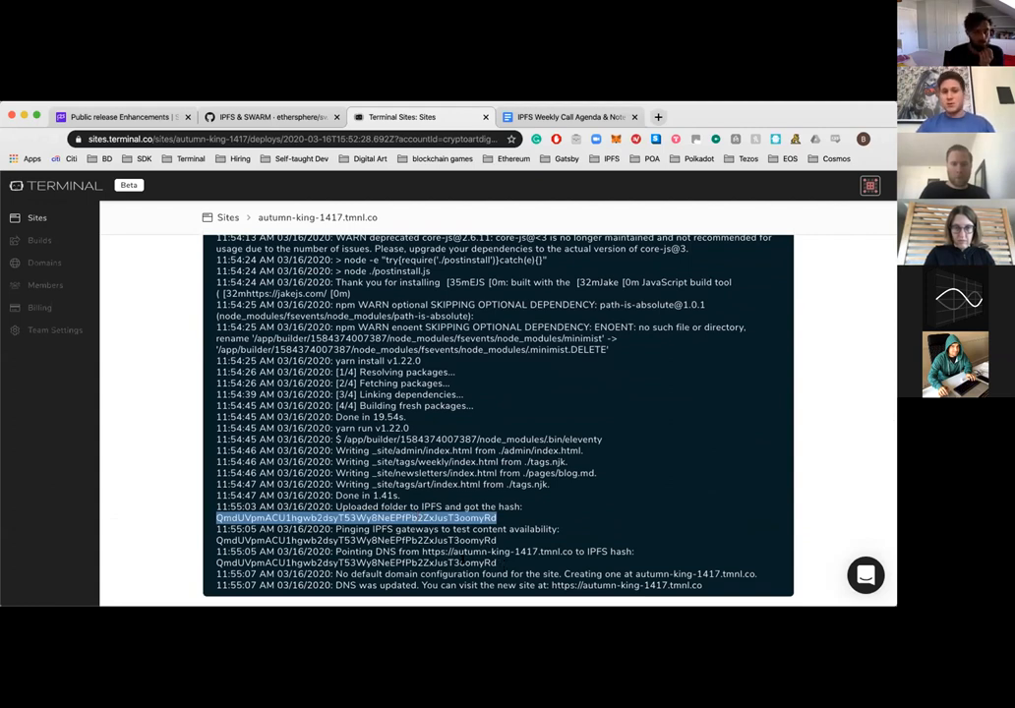
double_click(460, 563)
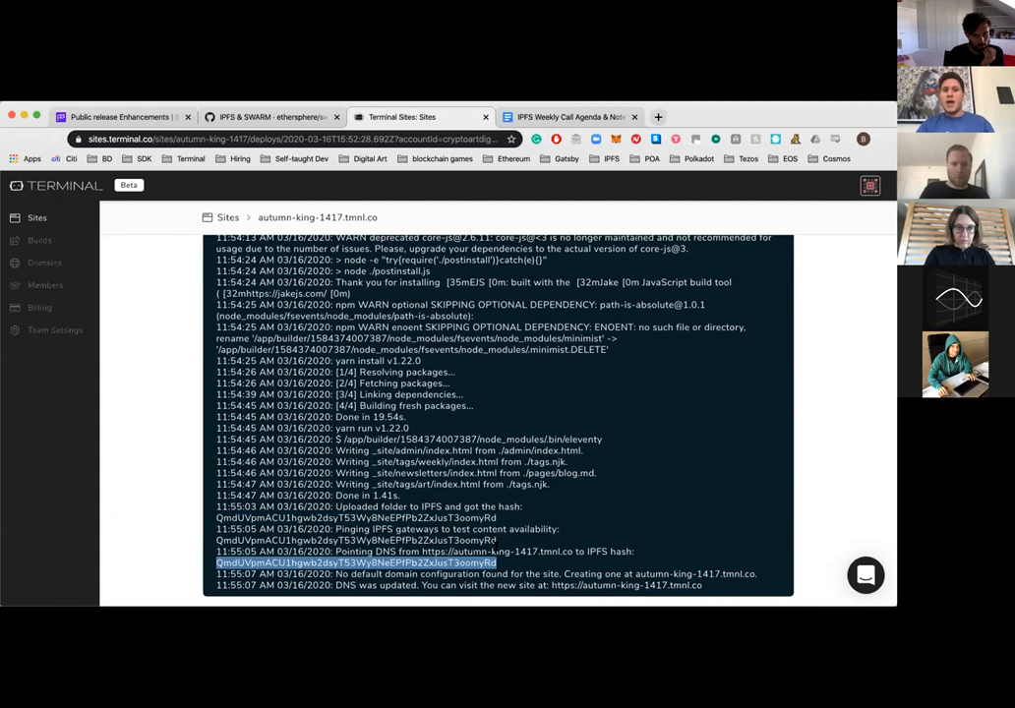
scroll(393, 394, "up", 10)
scroll(394, 345, "up", 5)
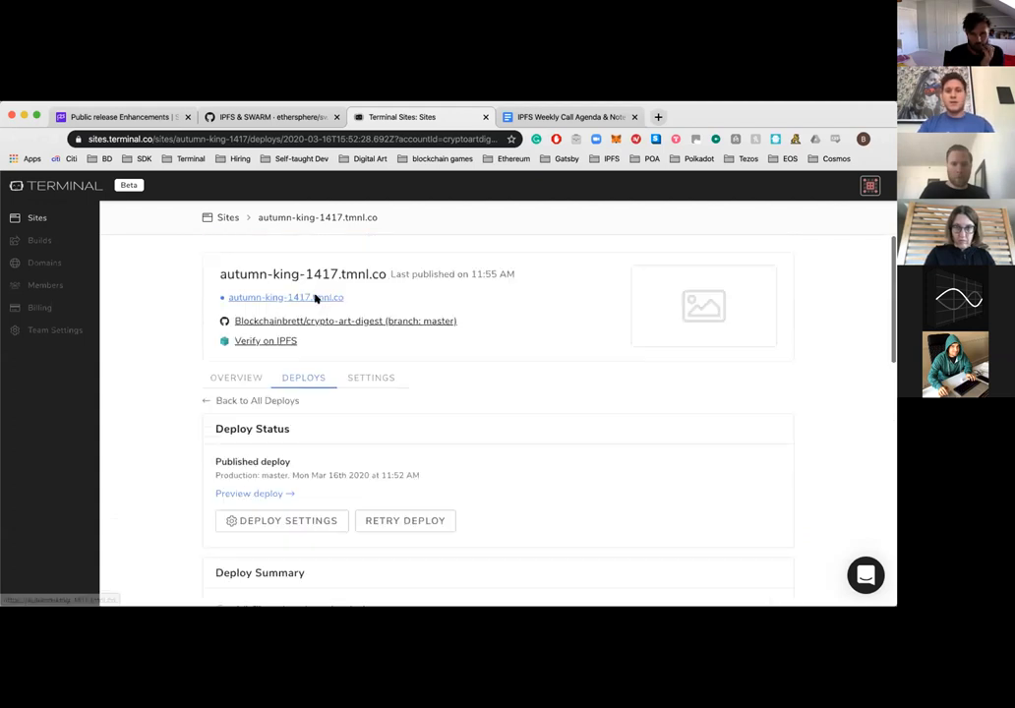
- Visit the live autumn-king-1417.tmnl.co site's Newsletters page, then return to Terminal's deploy details
left_click(316, 298)
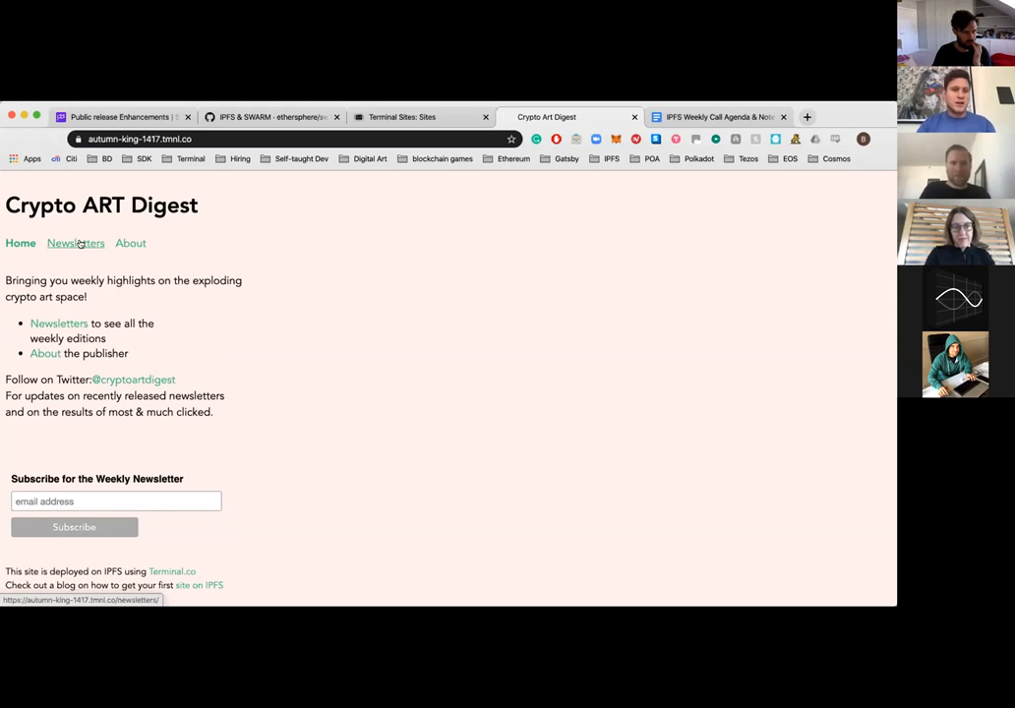
left_click(79, 243)
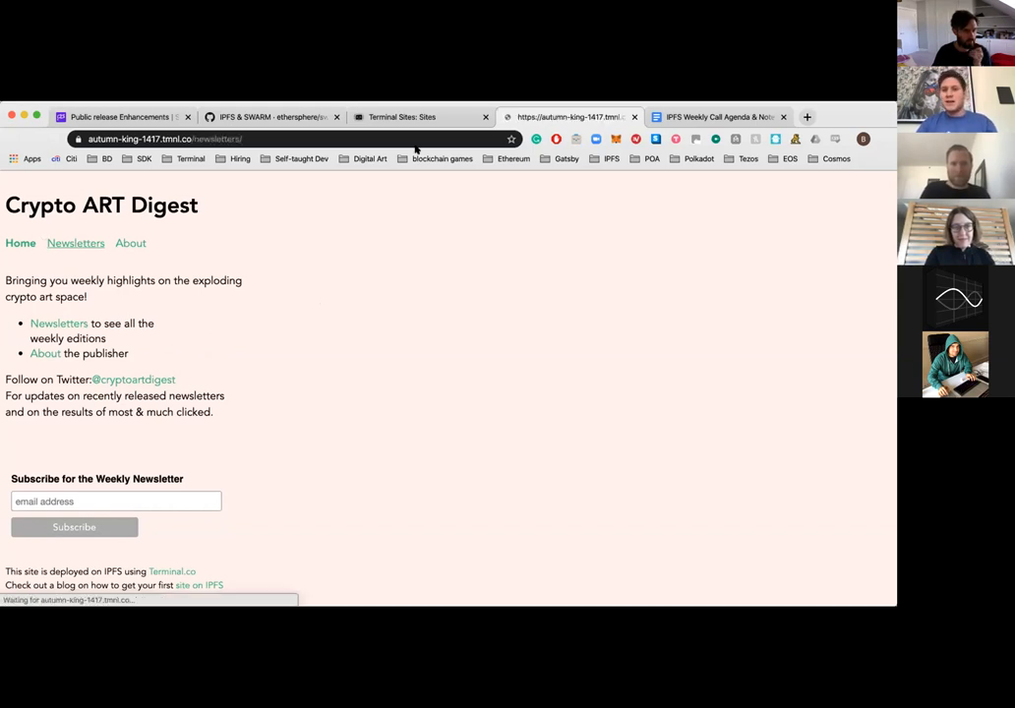
left_click(403, 117)
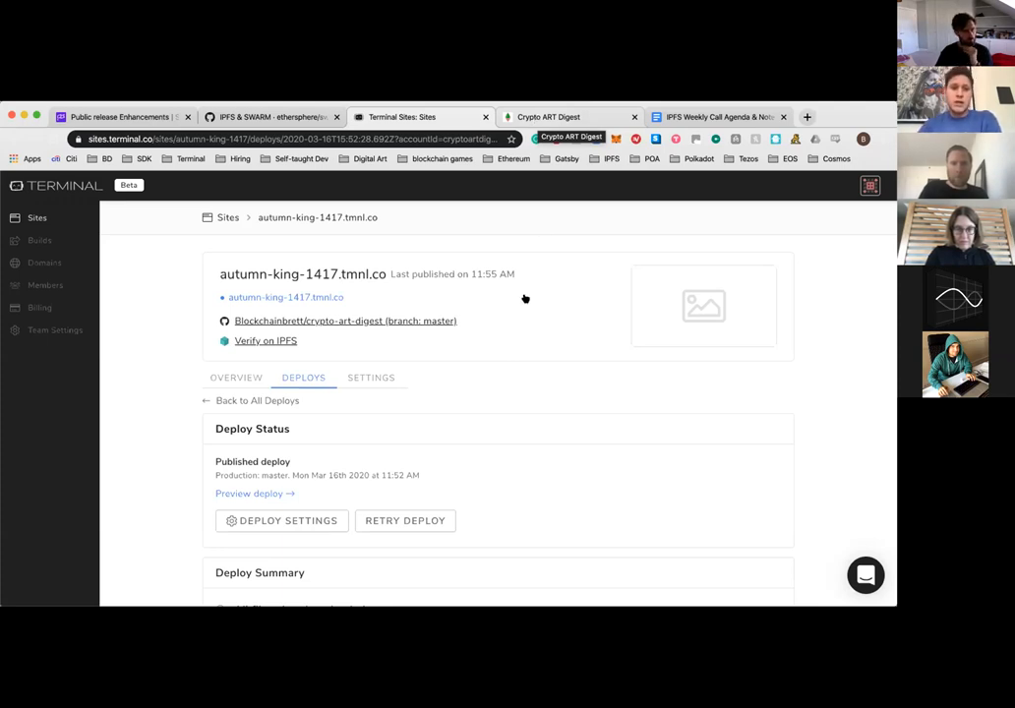
scroll(523, 297, "down", 5)
scroll(523, 296, "down", 2)
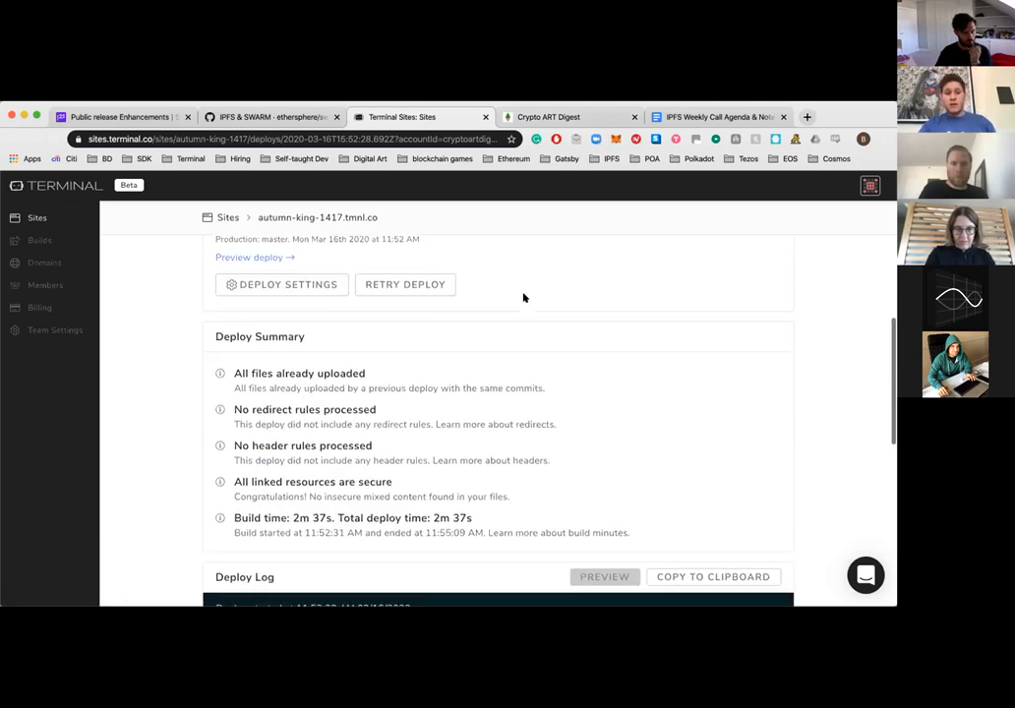
scroll(523, 296, "down", 4)
scroll(523, 296, "up", 1)
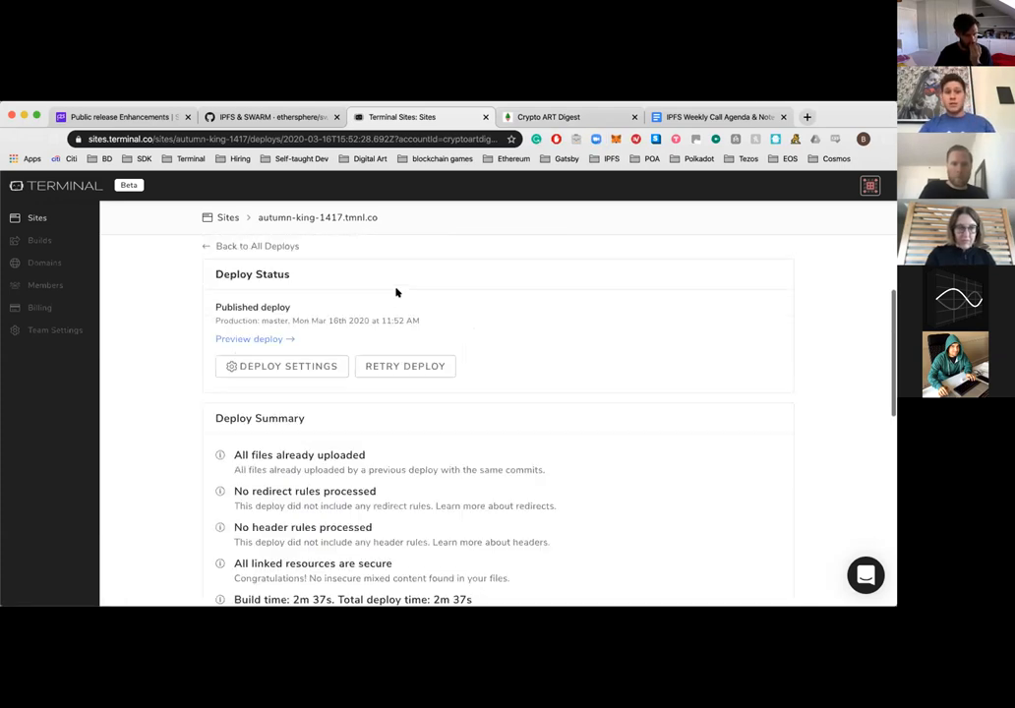
scroll(524, 296, "up", 5)
scroll(393, 286, "up", 2)
scroll(343, 260, "up", 3)
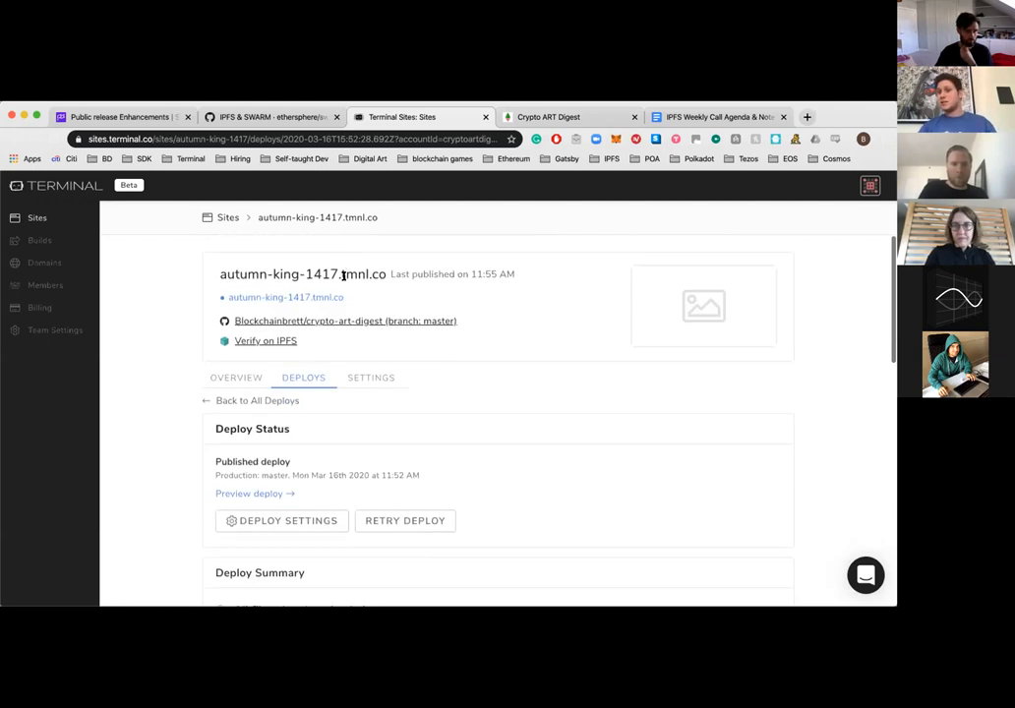
- View autumn-king-1417's settings and custom domains, then go back to the sites list
left_click(360, 377)
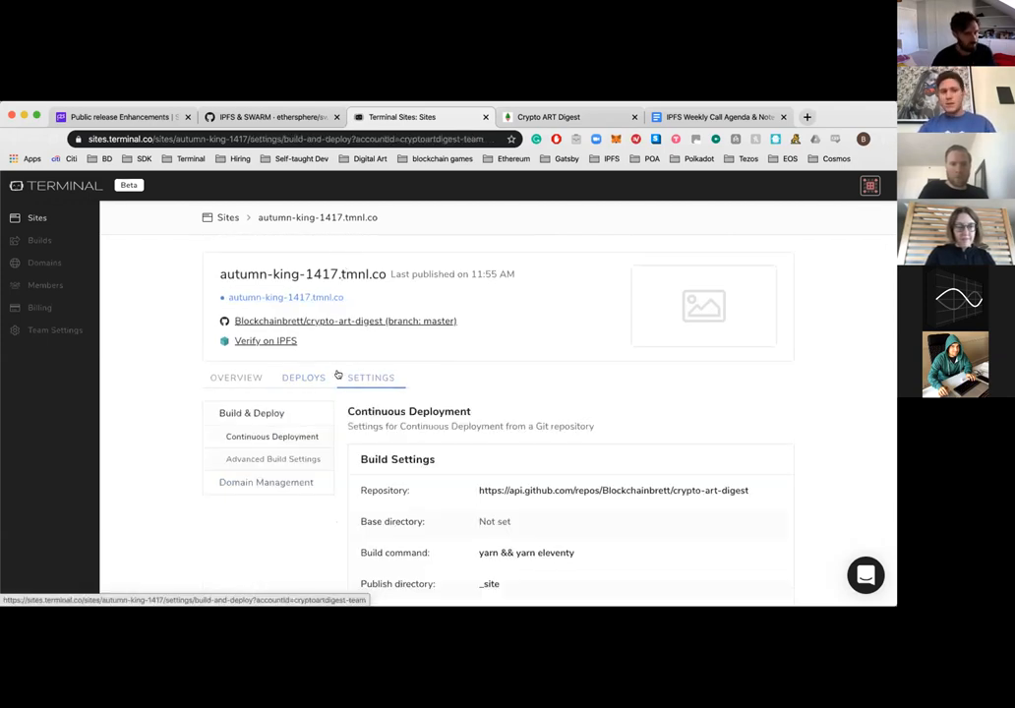
scroll(361, 375, "down", 1)
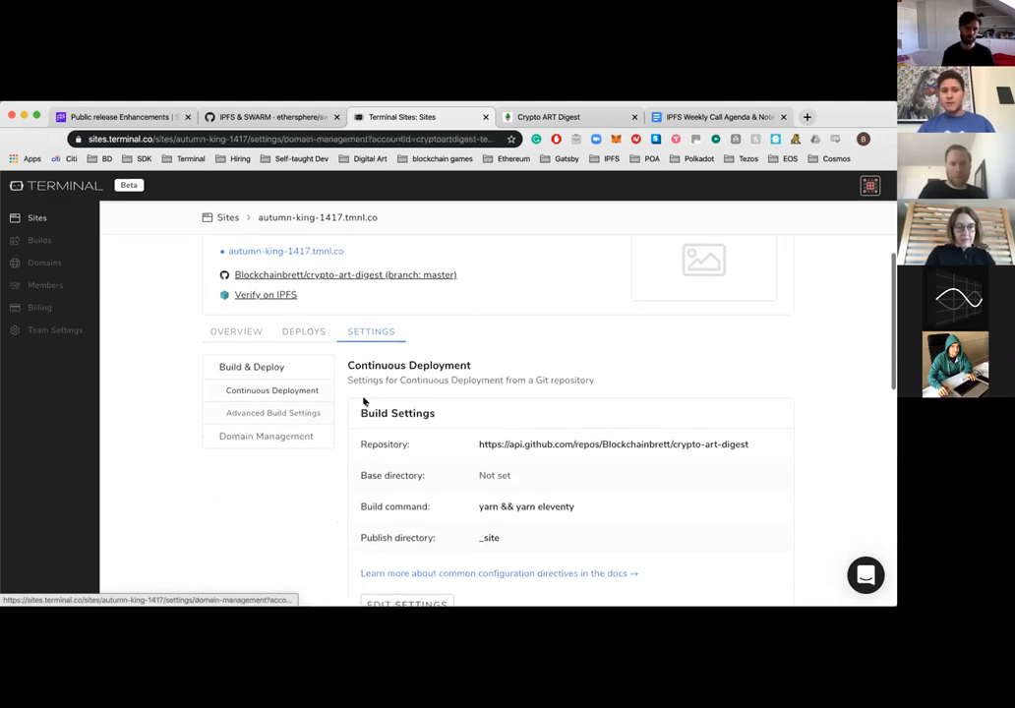
scroll(397, 388, "down", 1)
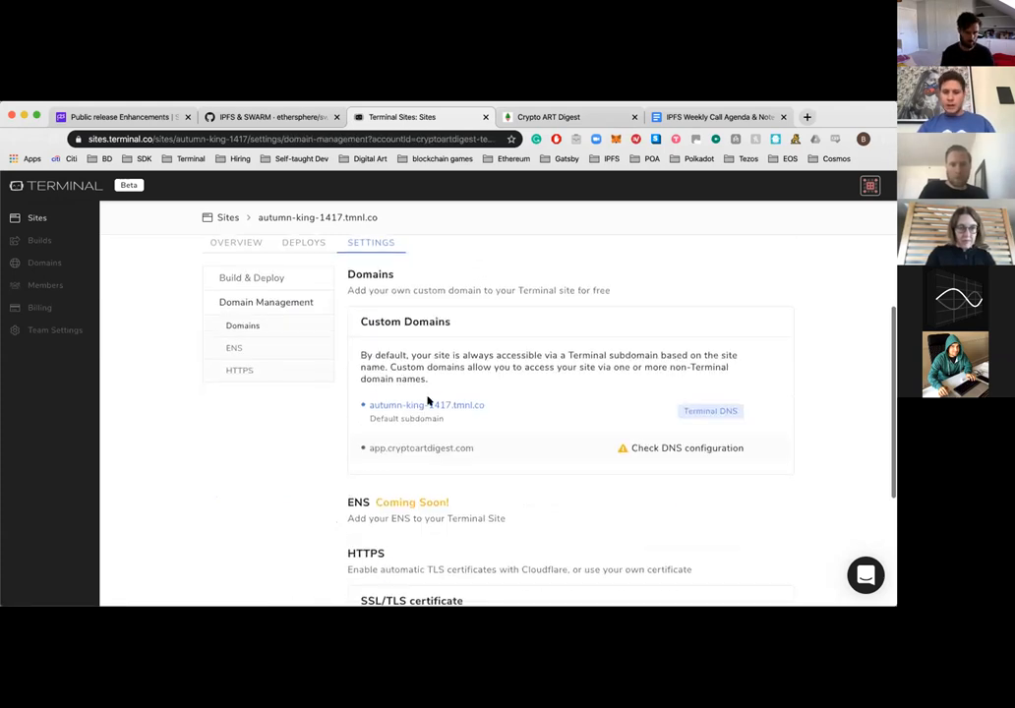
scroll(423, 393, "down", 1)
scroll(433, 403, "down", 1)
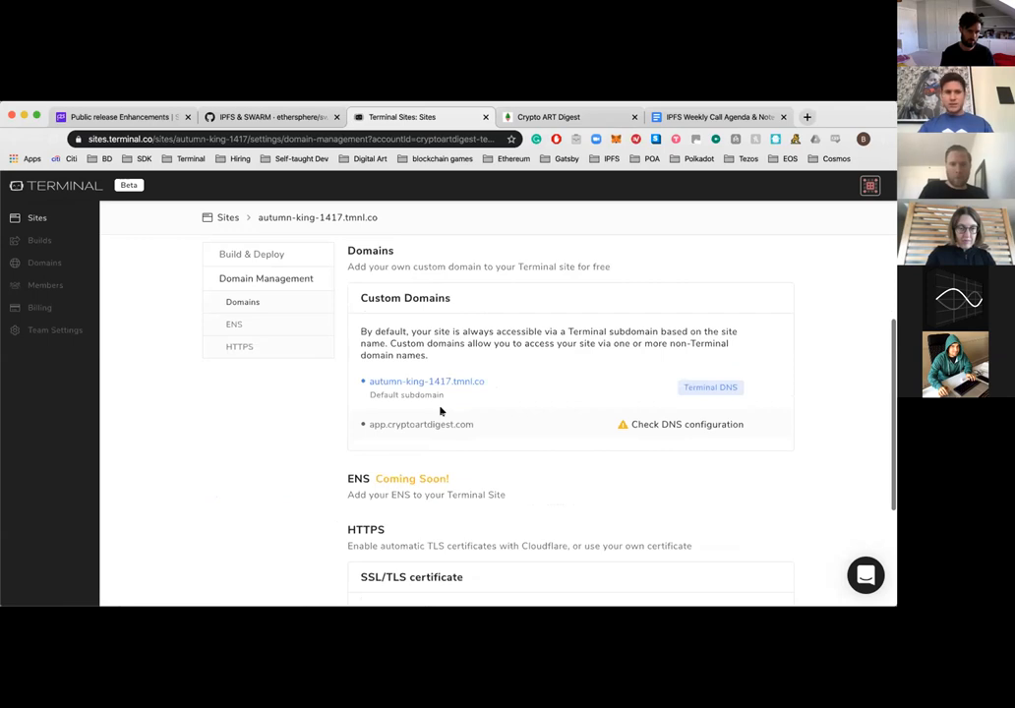
scroll(440, 410, "up", 2)
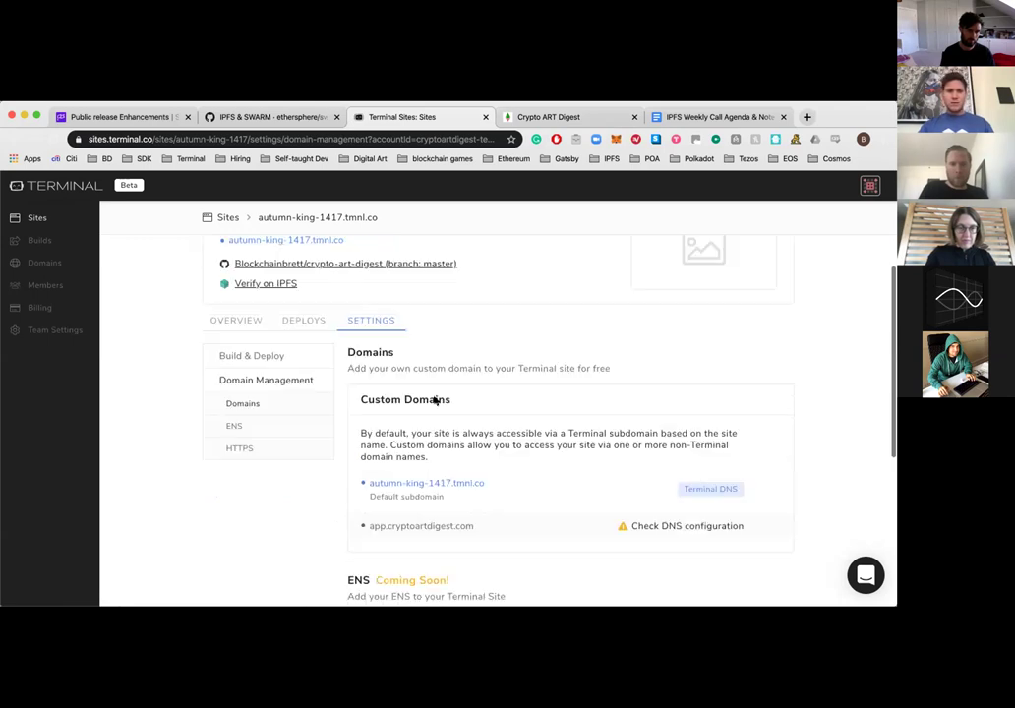
left_click(227, 218)
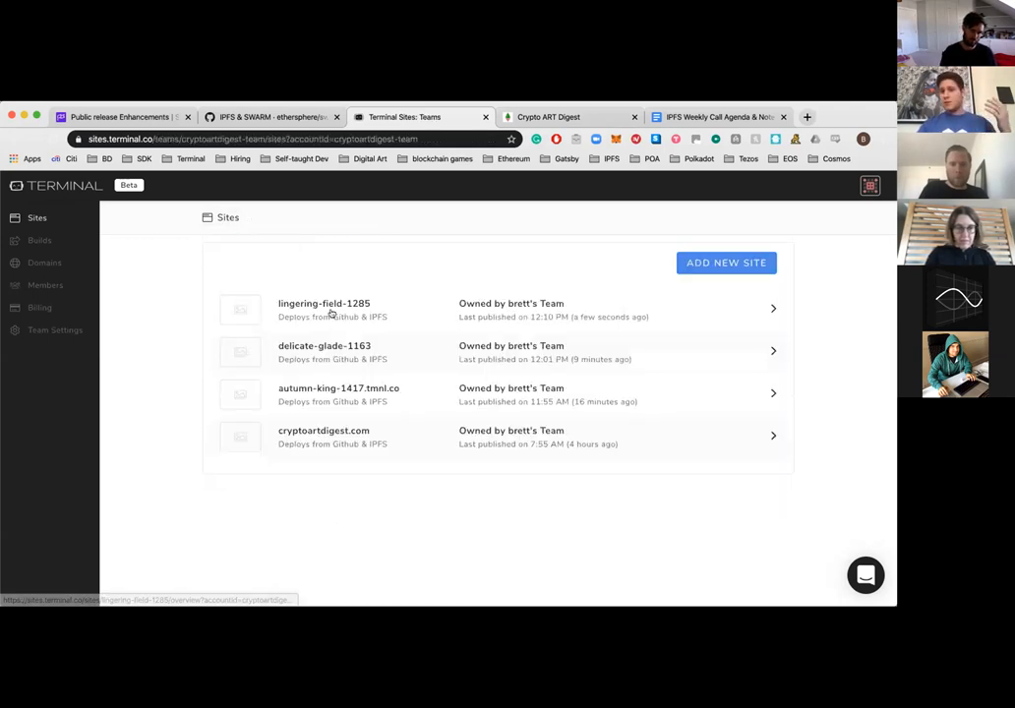
- On lingering-field-1285, start adding a custom domain and verify appcryptoartdigest.com
left_click(345, 317)
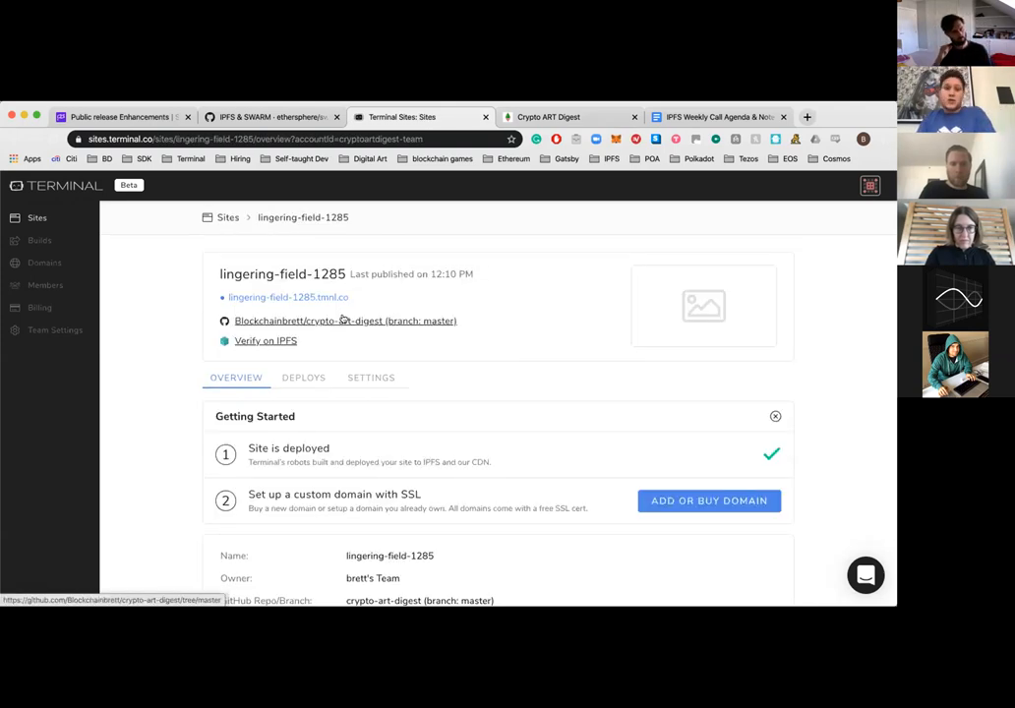
scroll(366, 327, "down", 1)
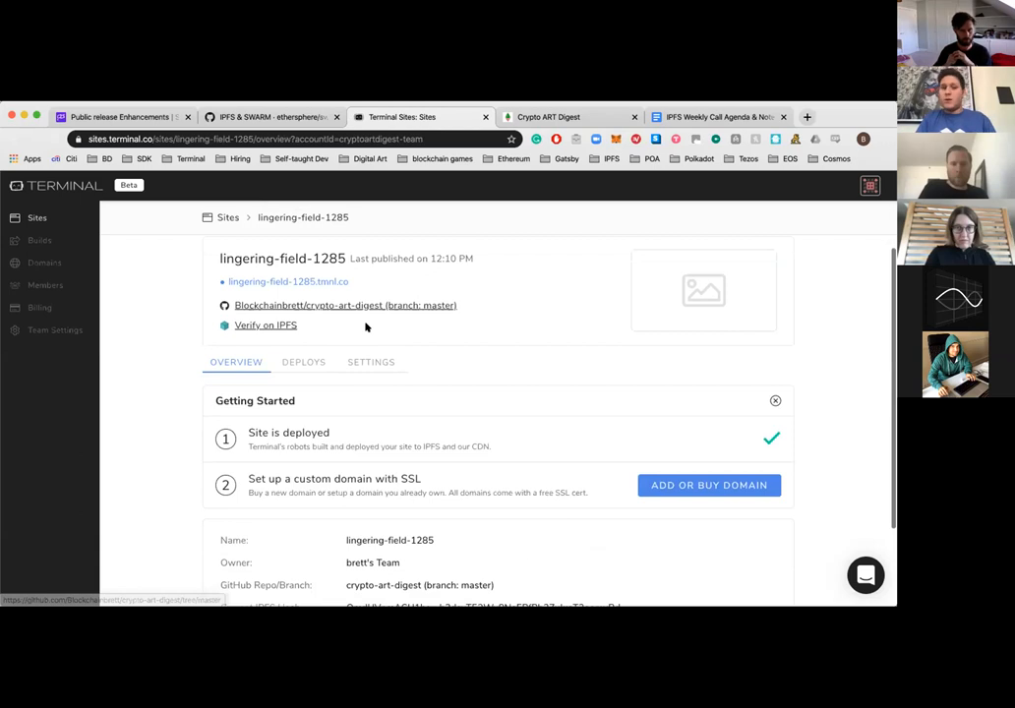
scroll(366, 327, "down", 1)
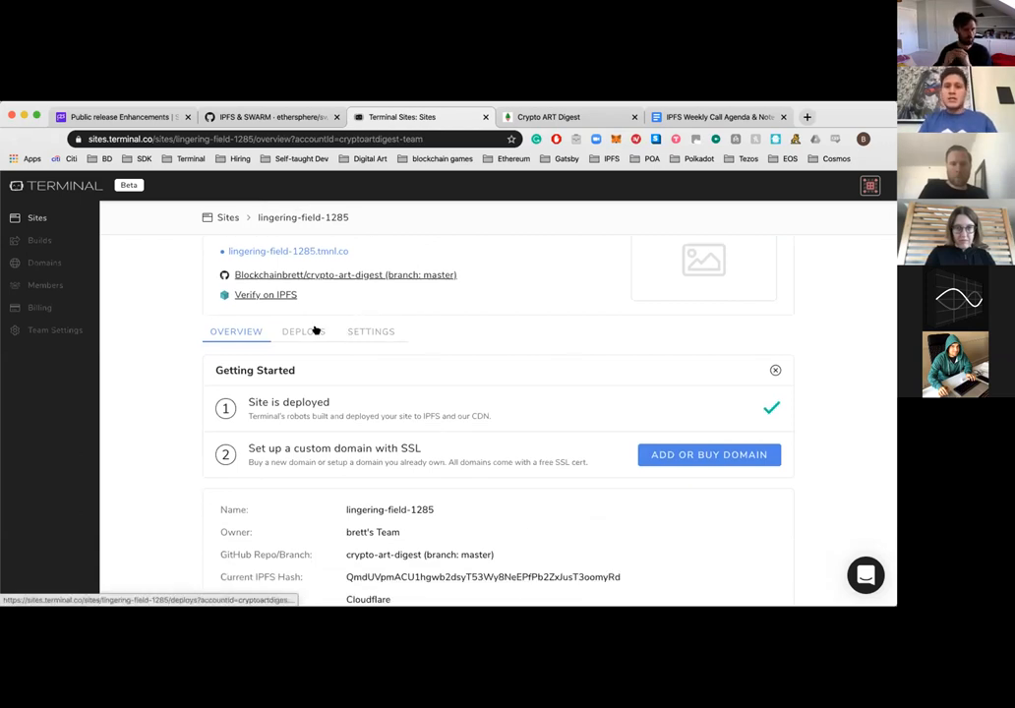
scroll(316, 330, "down", 1)
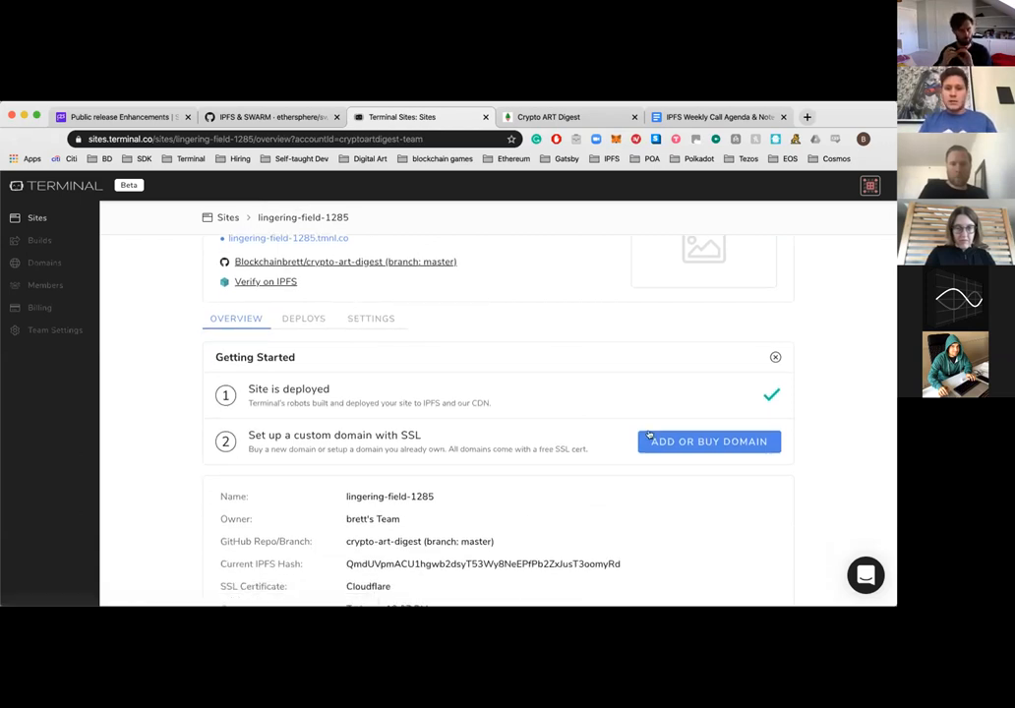
left_click(654, 441)
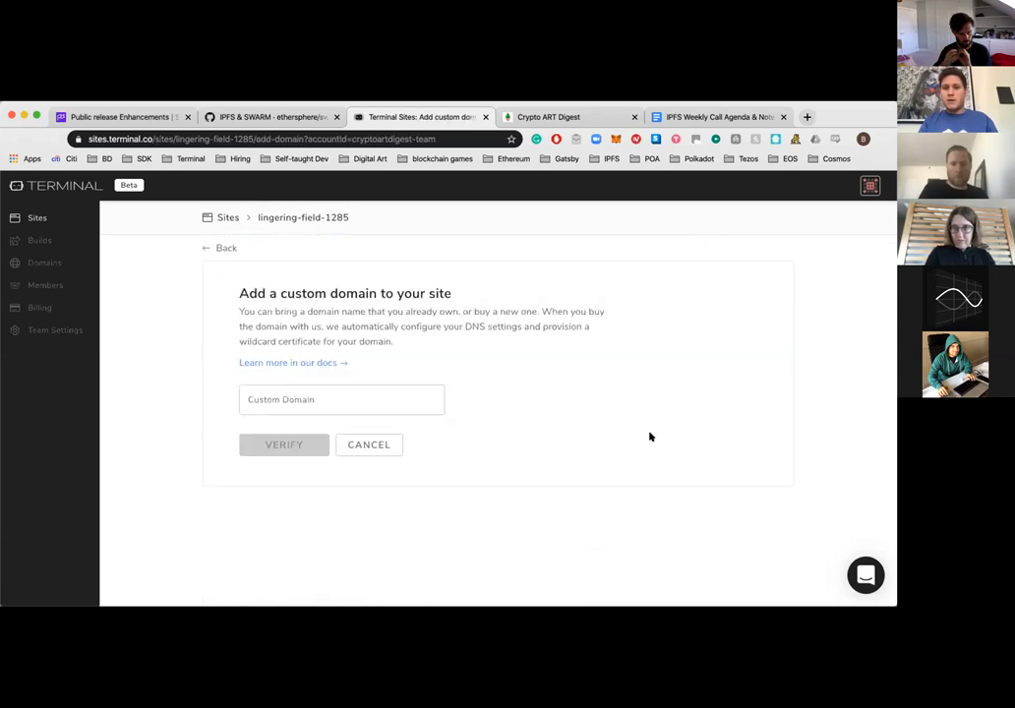
left_click(374, 398)
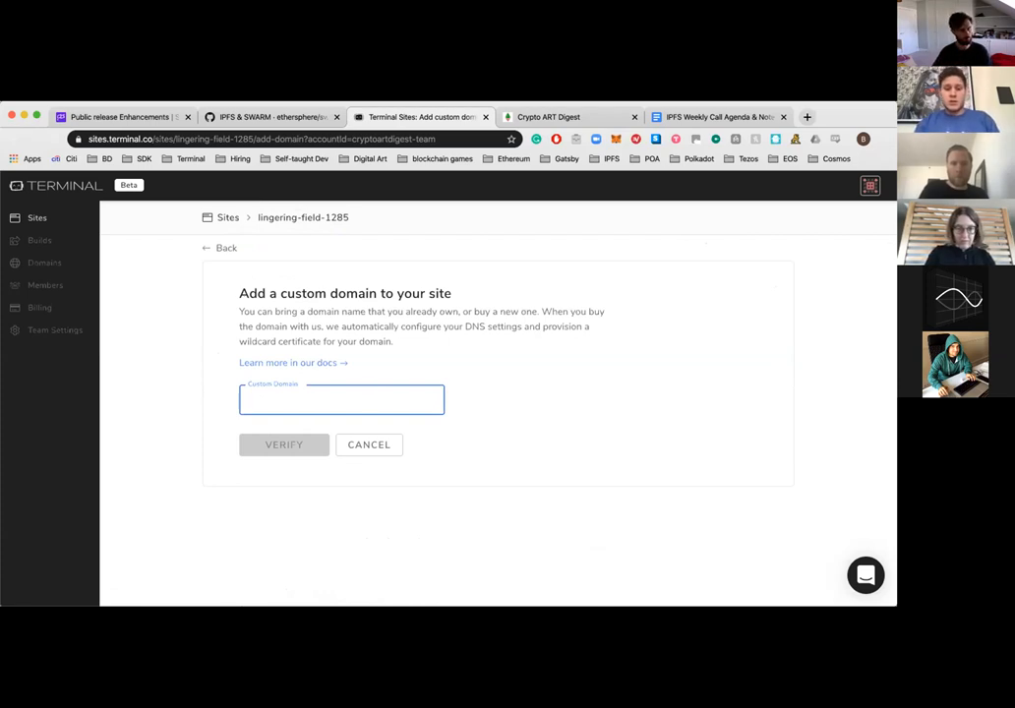
type("cryptoa")
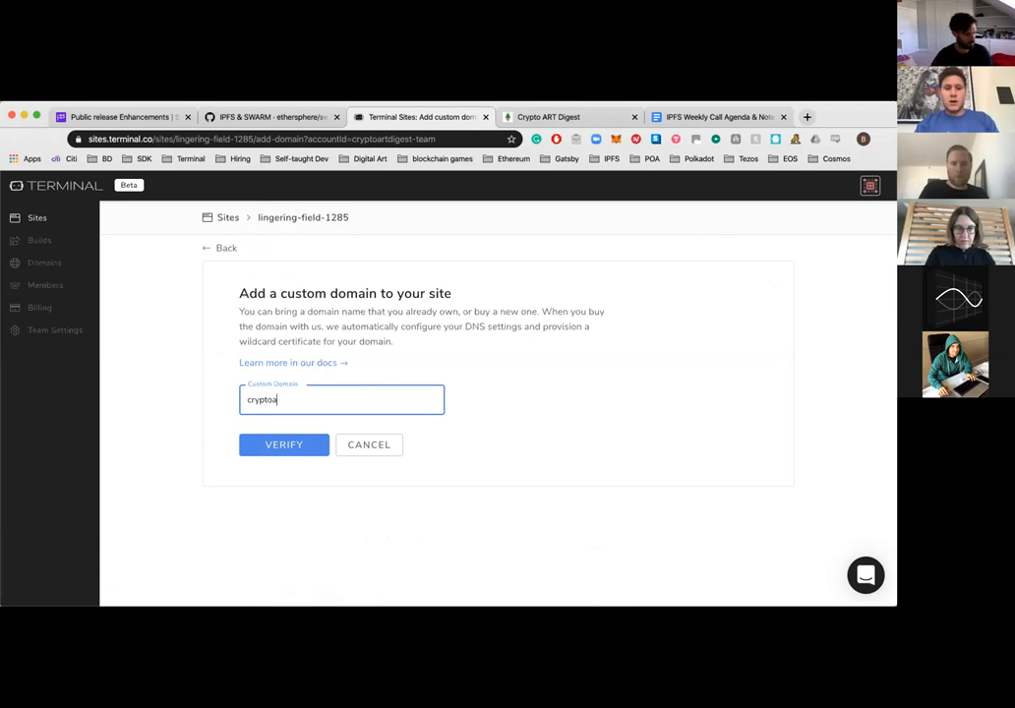
type("rtdigest.")
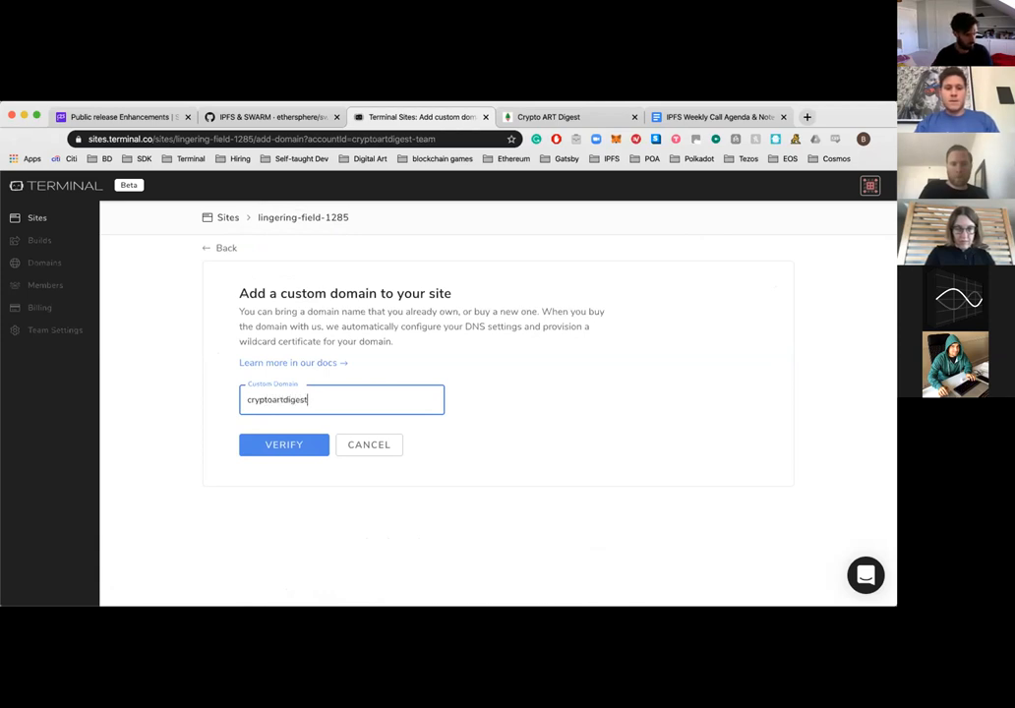
type("com")
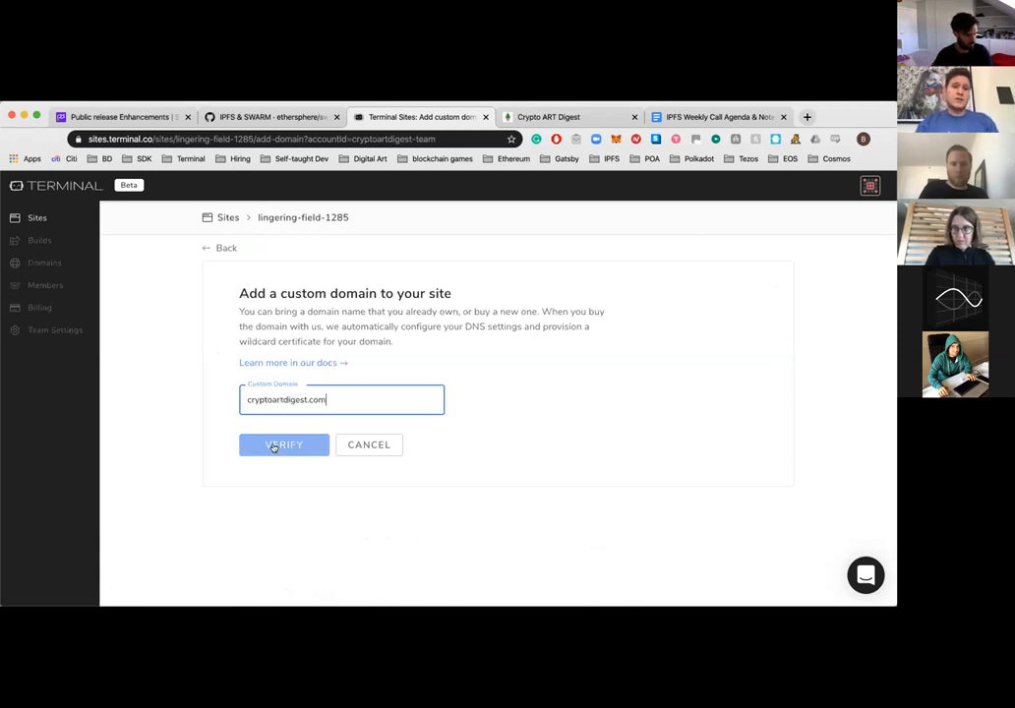
left_click(246, 400)
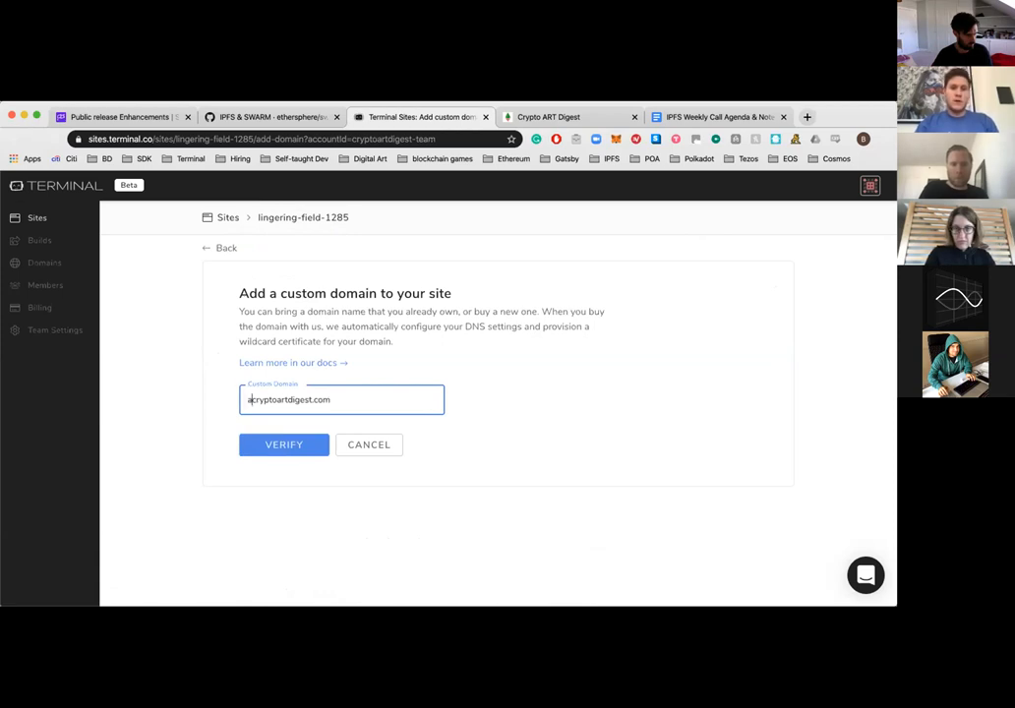
type("app")
left_click(283, 445)
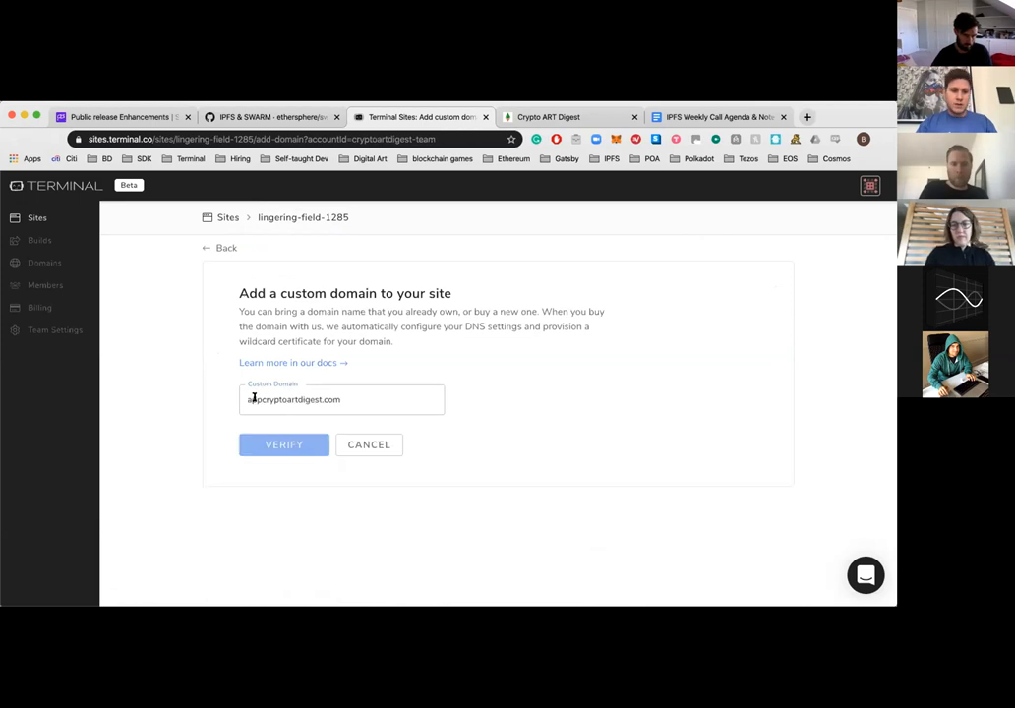
- Edit the entry to cryptoartdigest.com, verify it and claim ownership
double_click(253, 398)
left_click(263, 399)
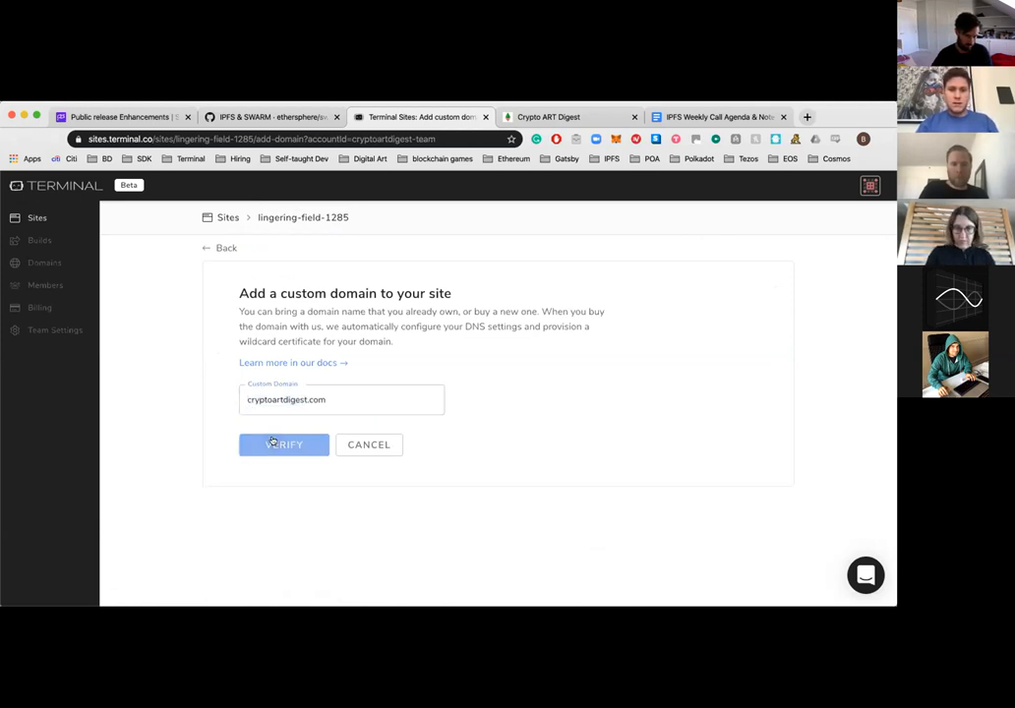
left_click(271, 444)
left_click(288, 486)
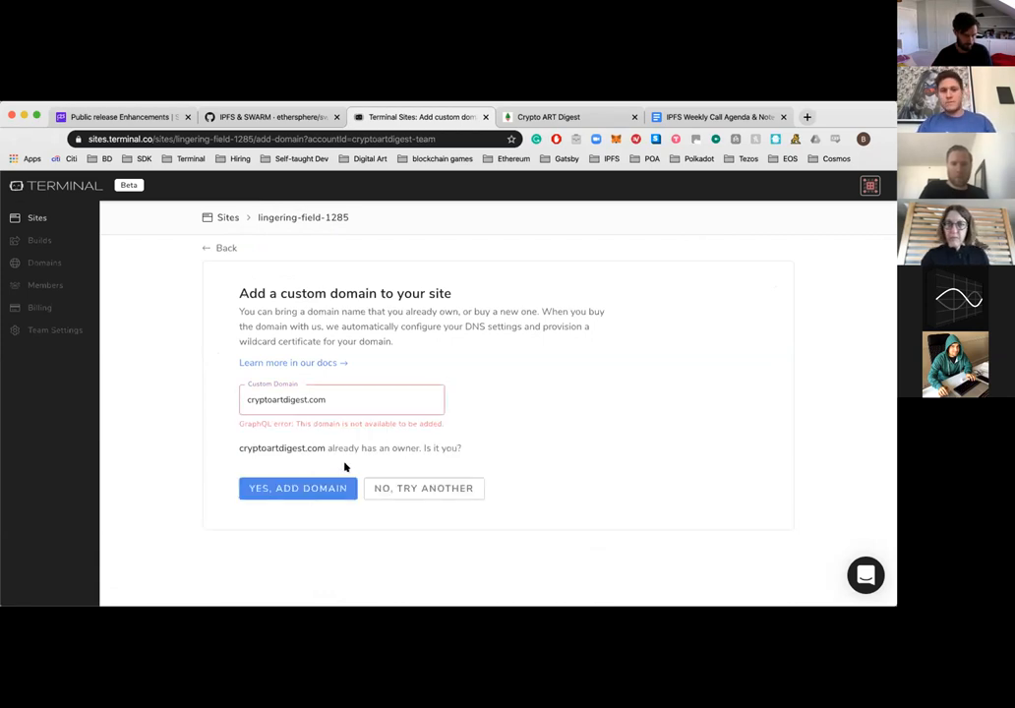
- Replace the entry with sites.cryptoartdigest.com, verify it and add it as a custom domain
left_click_drag(327, 398, 246, 399)
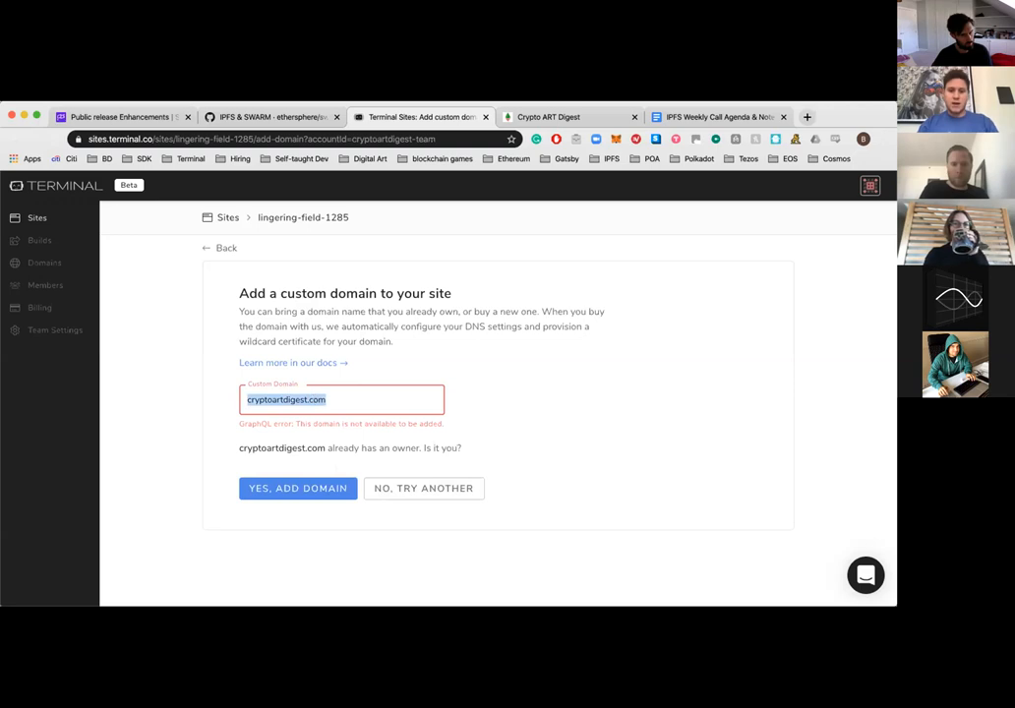
key("BackSpace")
type("app.")
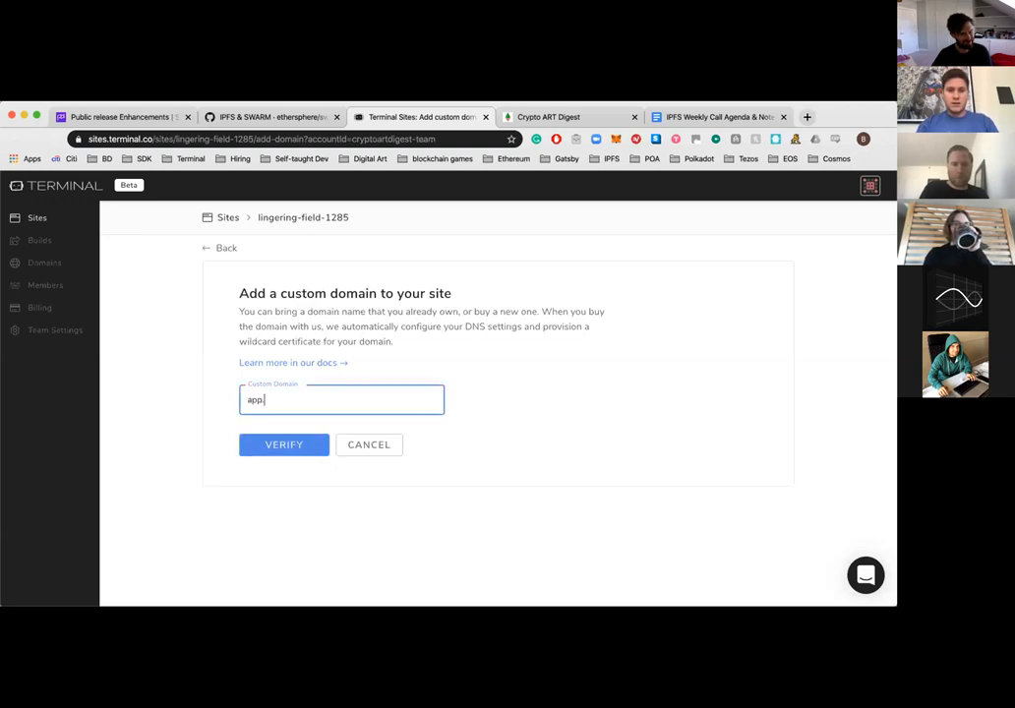
type("sites.cryptoar")
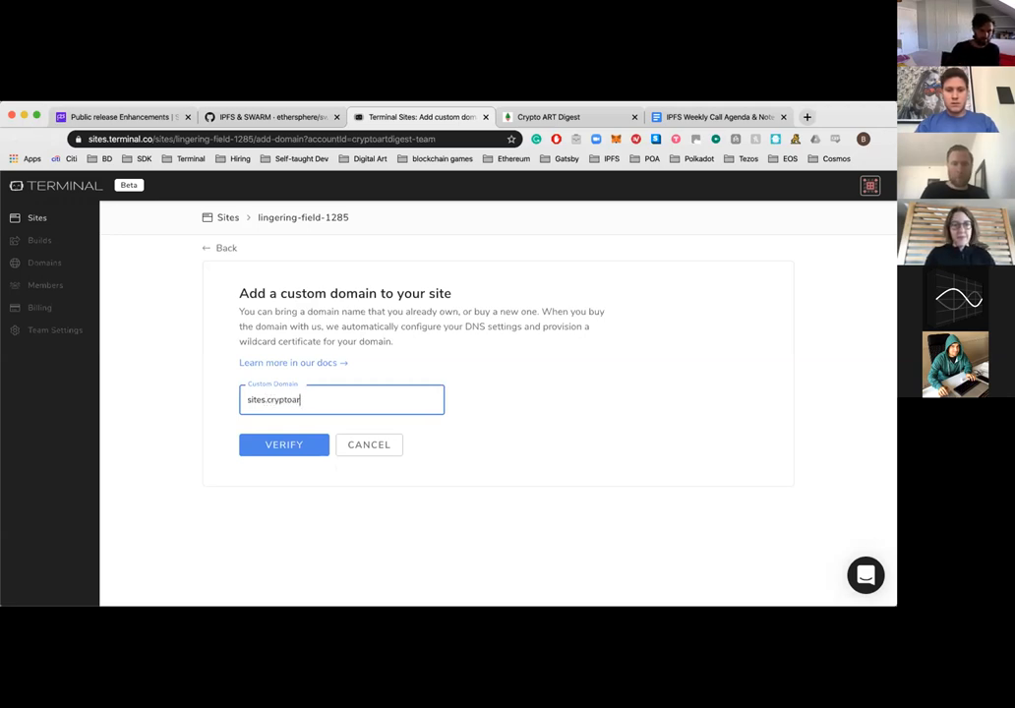
type("tdigest.com")
left_click(283, 445)
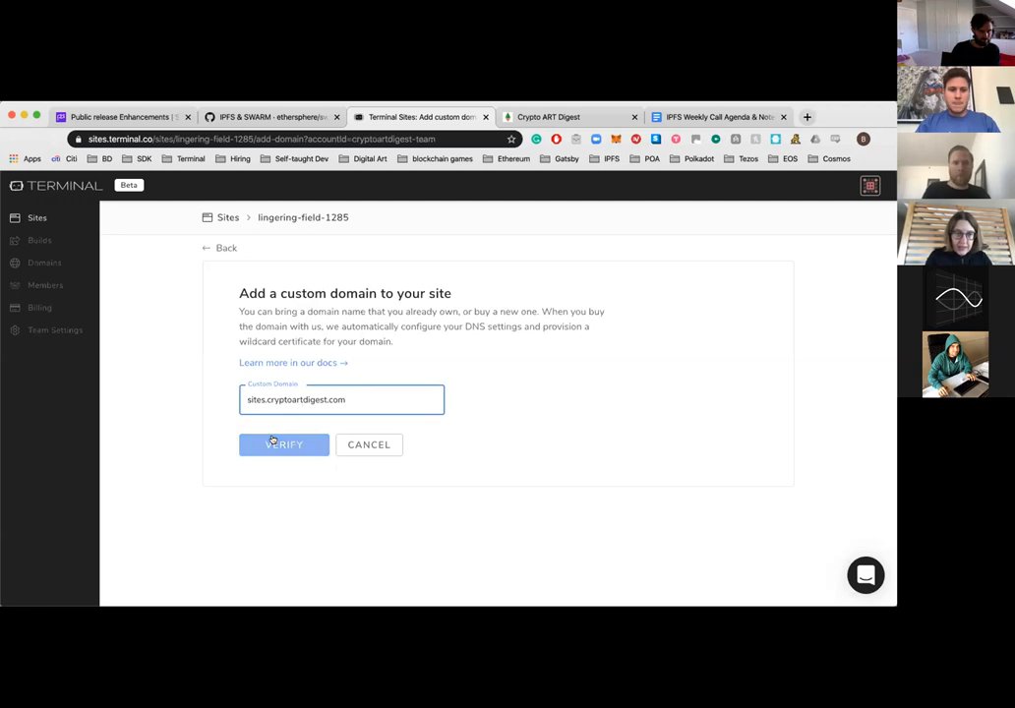
left_click(284, 486)
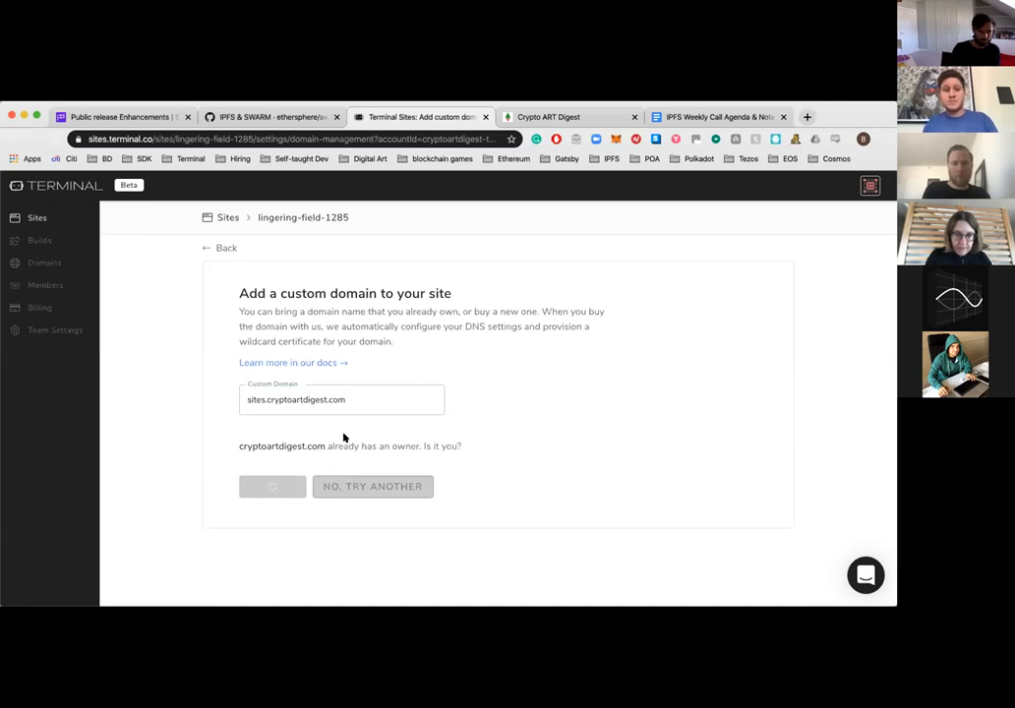
scroll(344, 437, "down", 3)
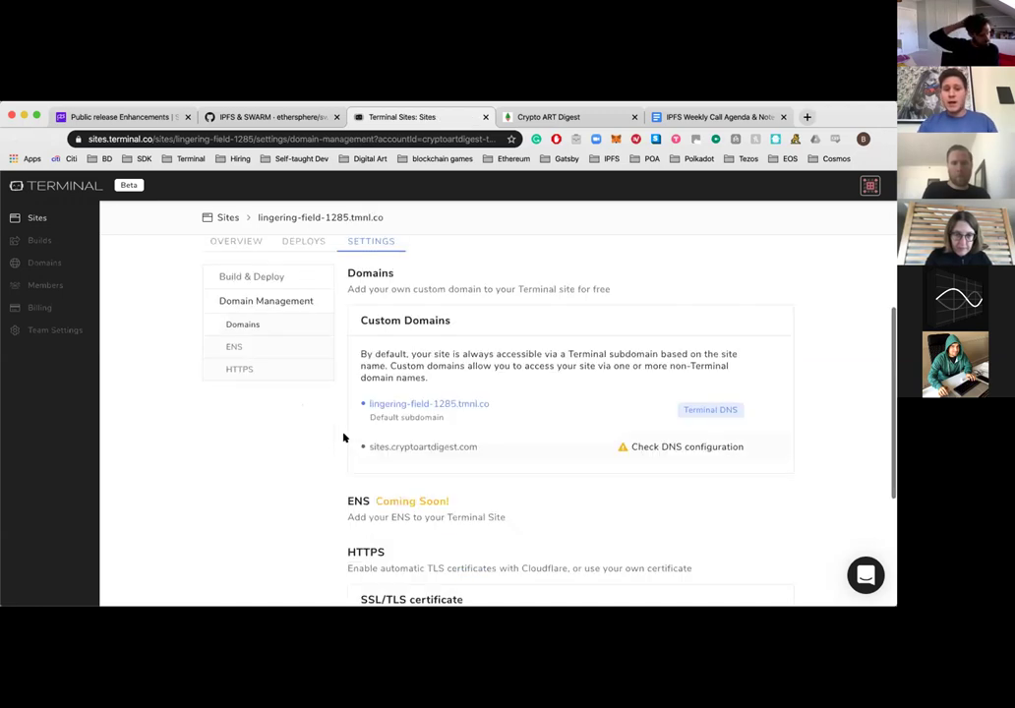
left_click(648, 437)
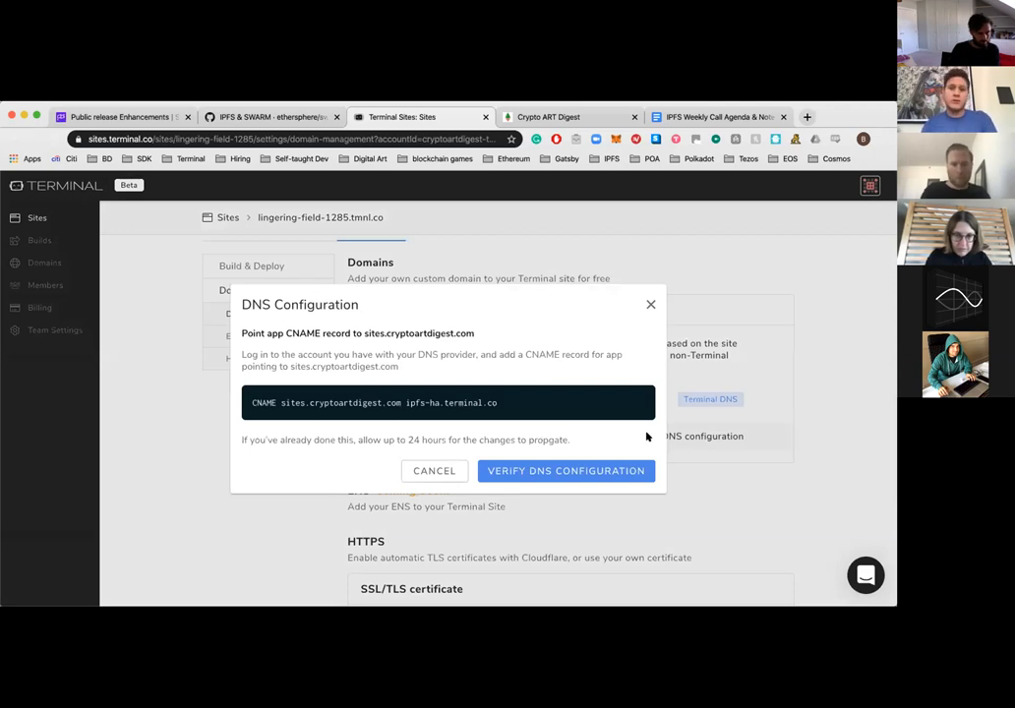
left_click(649, 304)
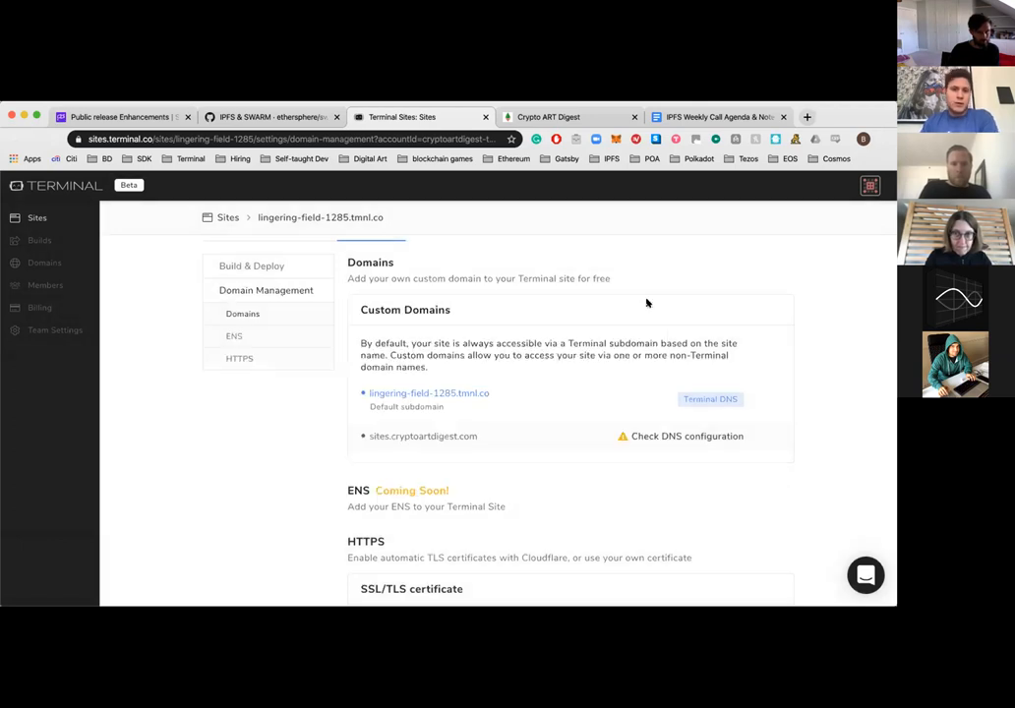
scroll(641, 305, "down", 1)
scroll(642, 305, "down", 1)
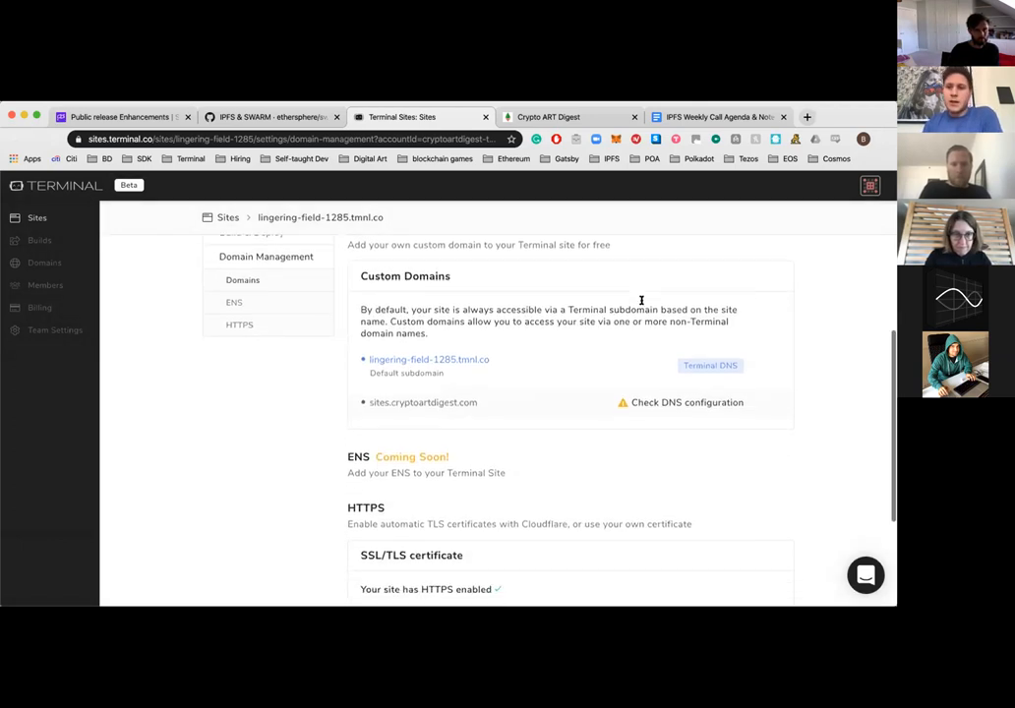
scroll(642, 305, "down", 1)
scroll(641, 305, "down", 1)
scroll(641, 305, "down", 1)
scroll(643, 305, "down", 1)
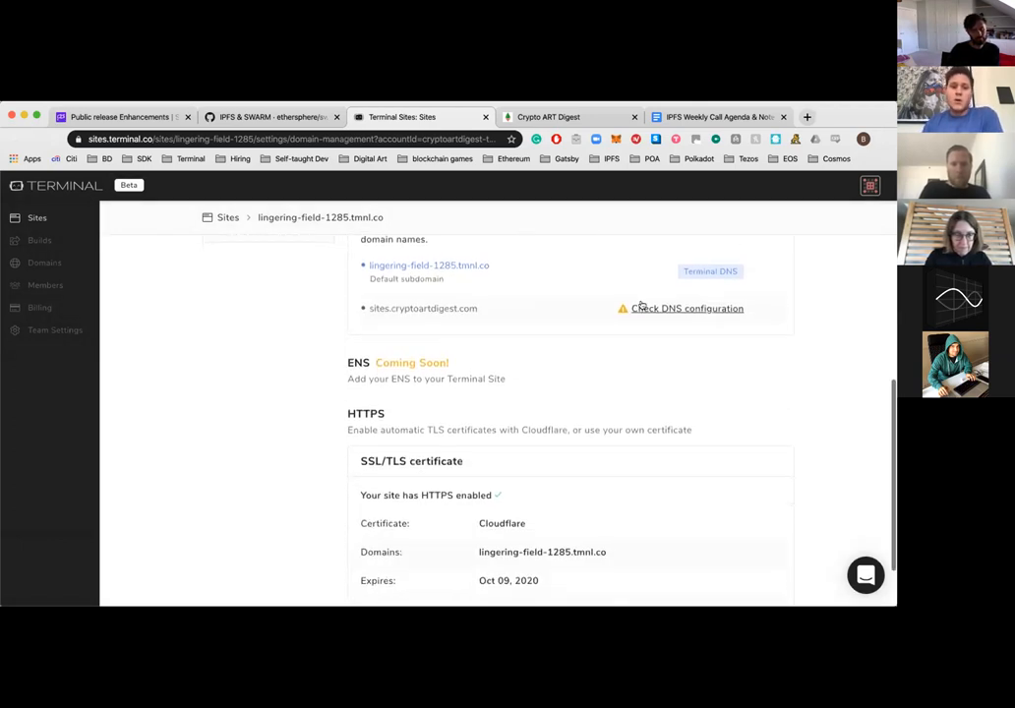
scroll(643, 305, "up", 2)
scroll(642, 305, "down", 1)
scroll(624, 346, "down", 1)
scroll(624, 345, "down", 2)
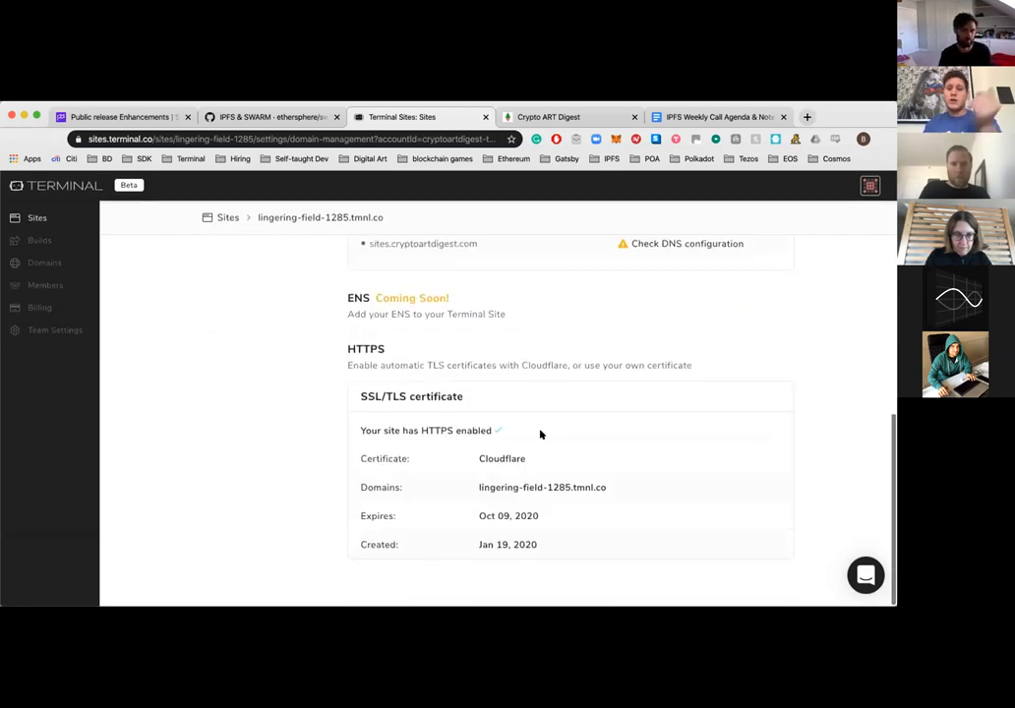
scroll(532, 452, "up", 1)
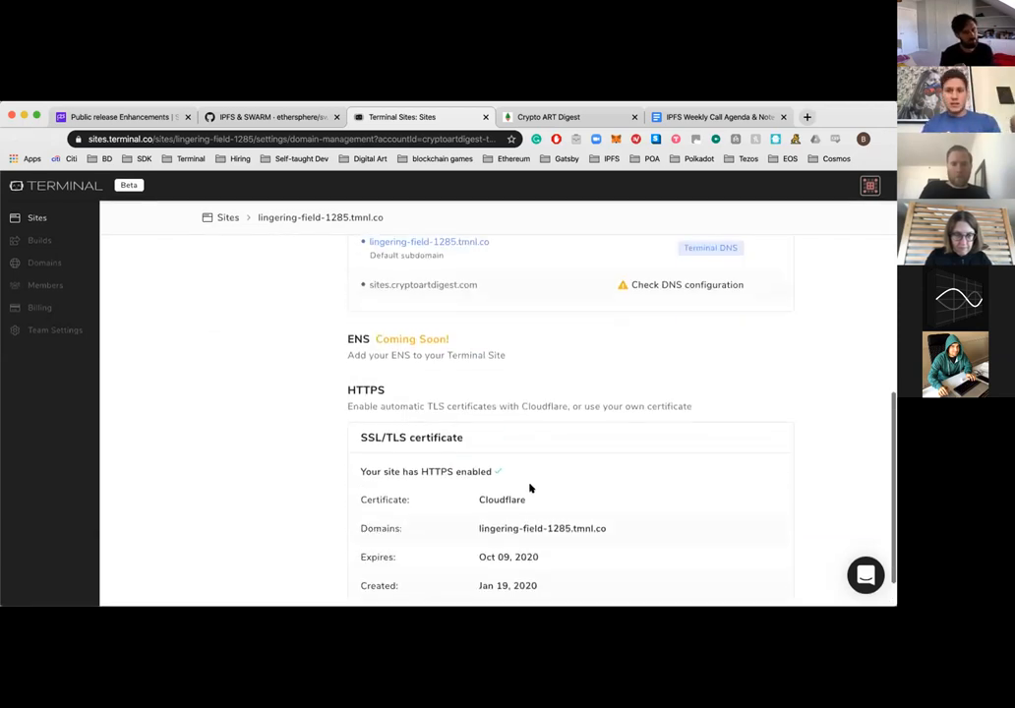
scroll(530, 487, "up", 1)
scroll(531, 488, "up", 3)
scroll(530, 488, "up", 1)
scroll(531, 487, "up", 2)
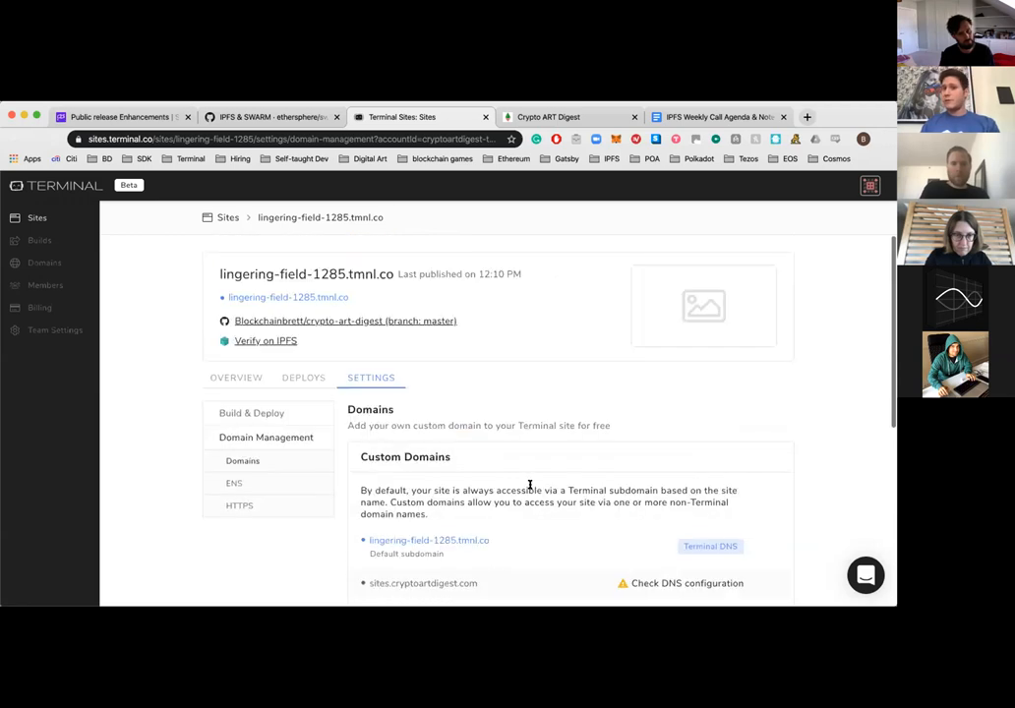
scroll(530, 487, "up", 1)
scroll(291, 224, "down", 1)
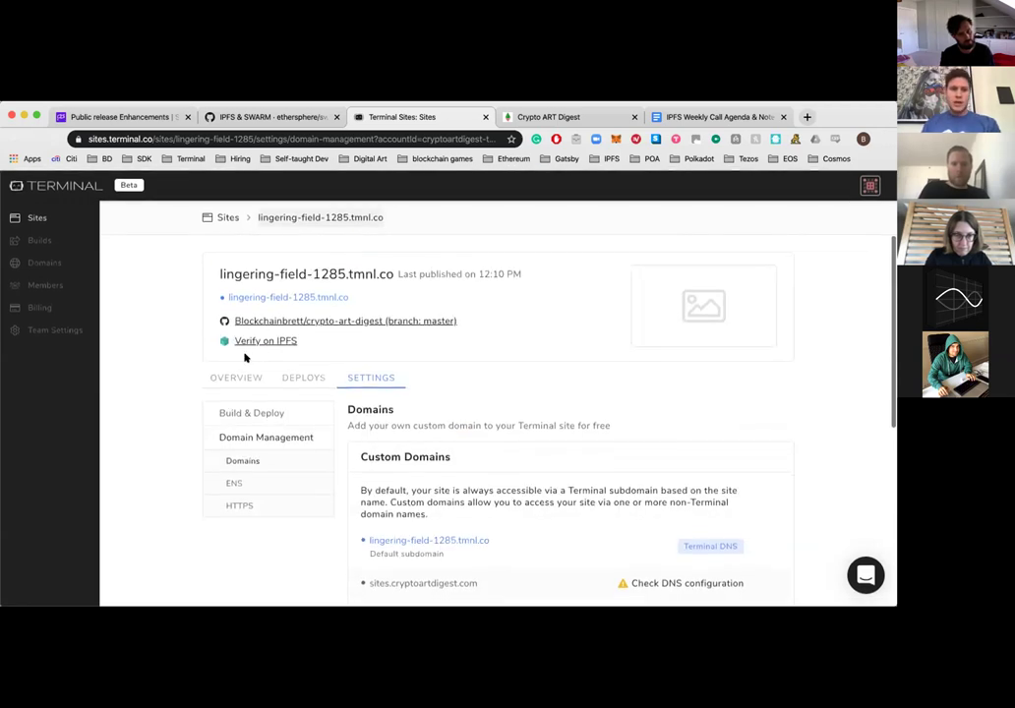
- Reach cryptoartdigest.com's Domain Management settings from the sites list
left_click(229, 218)
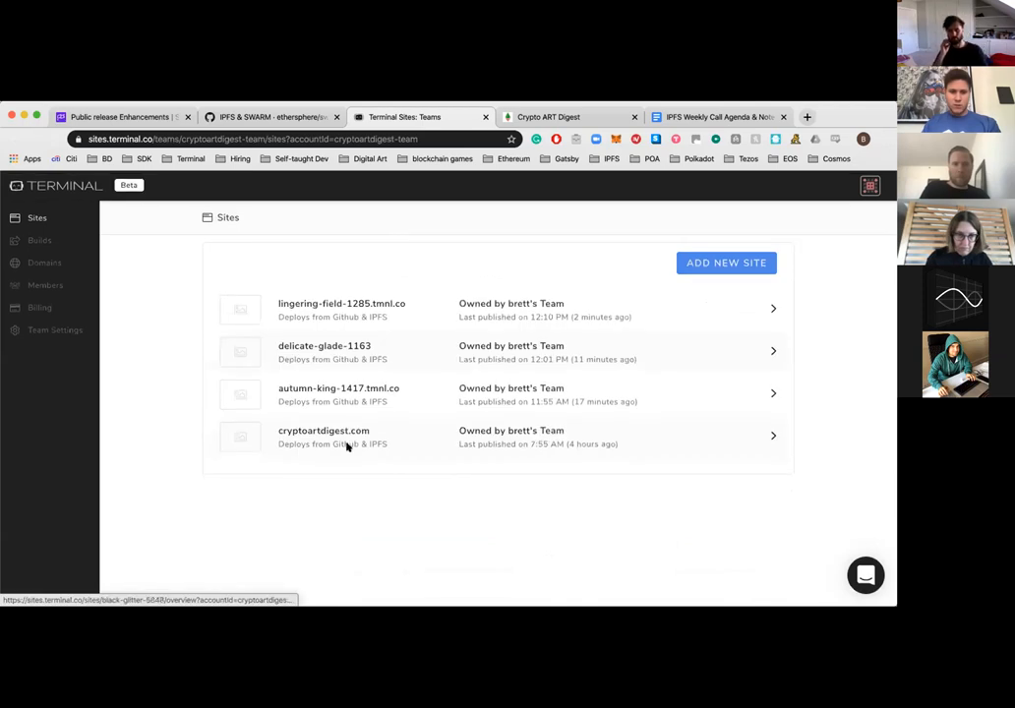
left_click(348, 445)
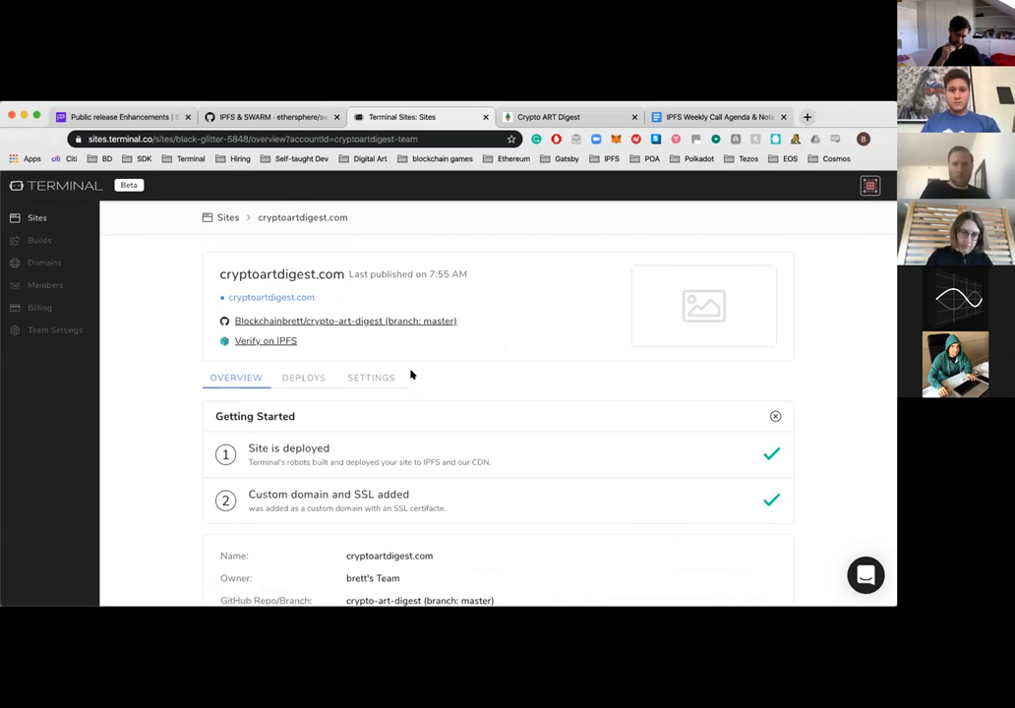
scroll(405, 370, "down", 1)
scroll(406, 370, "down", 1)
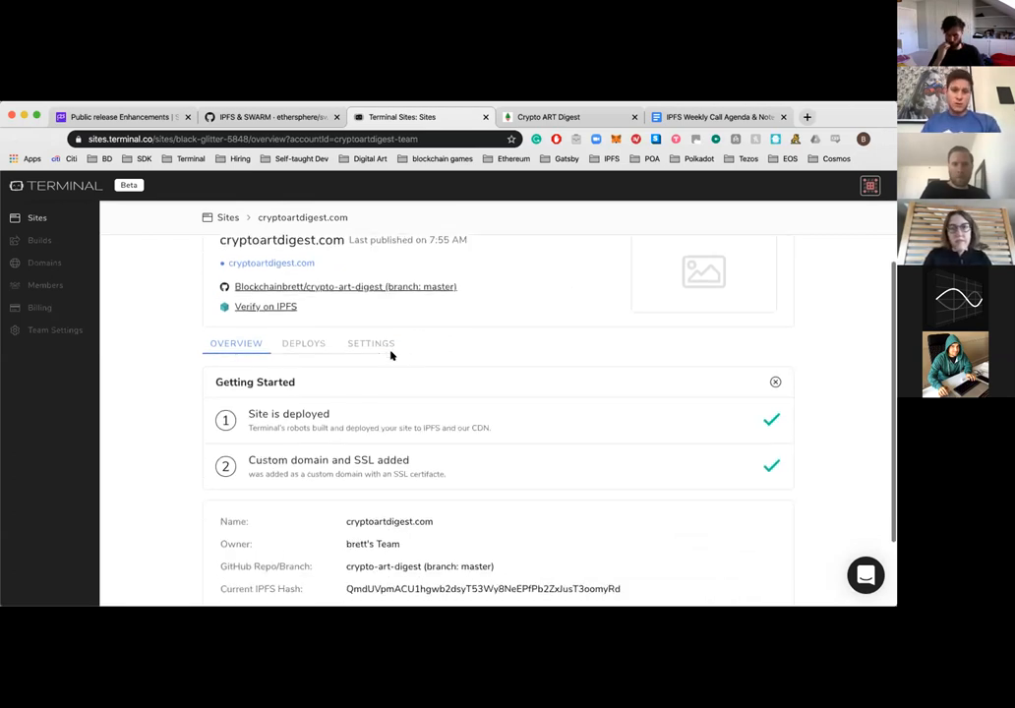
scroll(394, 354, "down", 1)
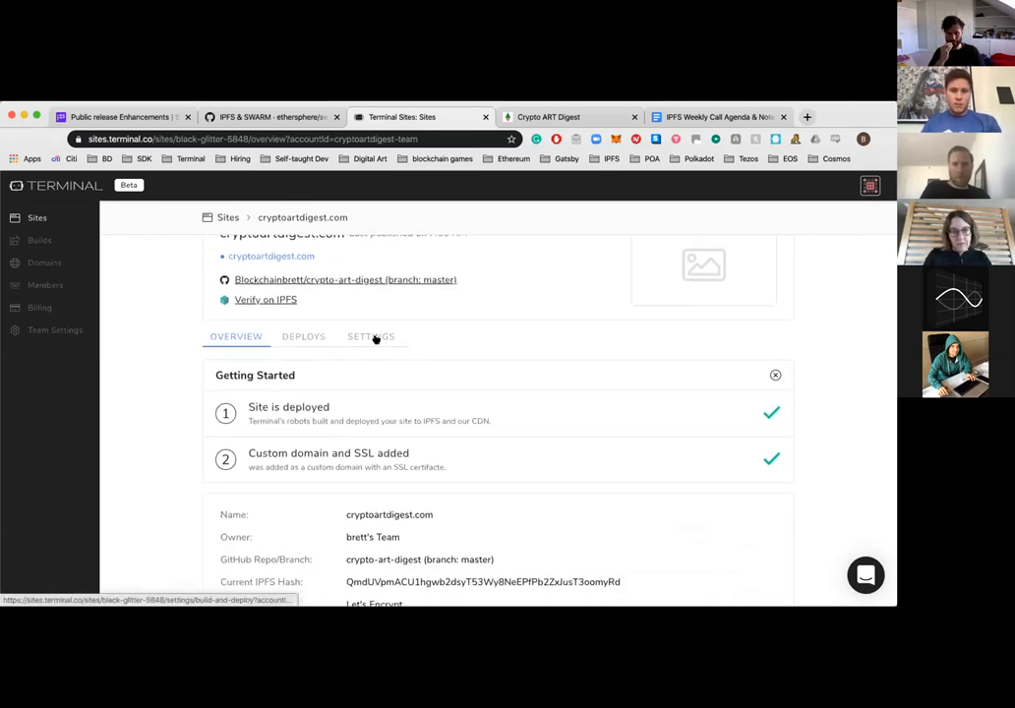
left_click(375, 339)
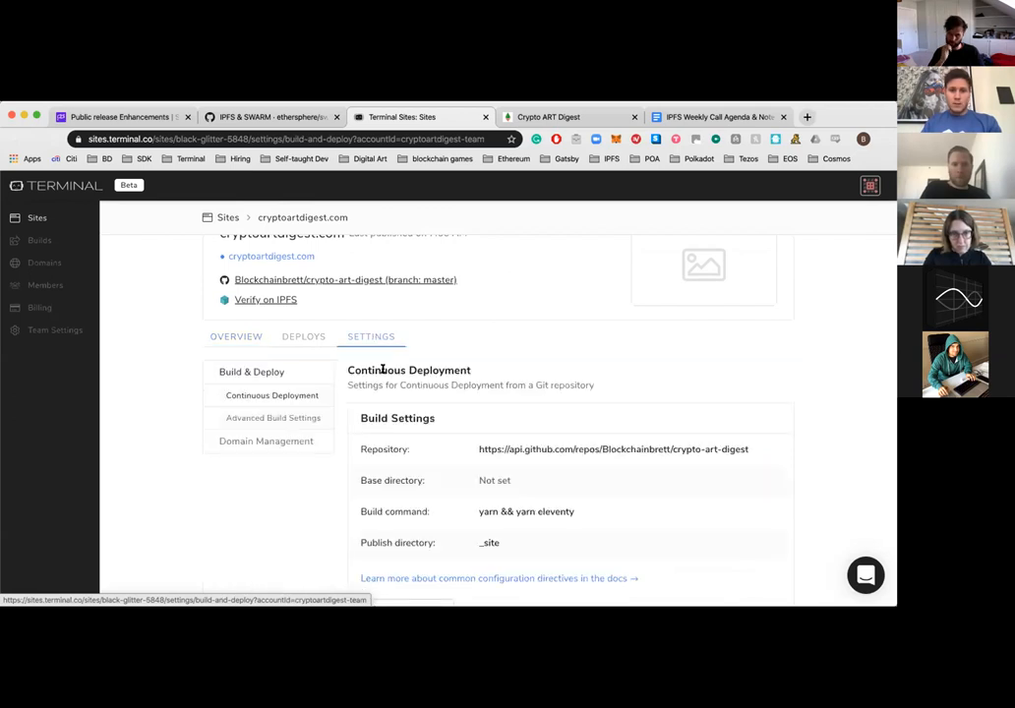
scroll(382, 370, "down", 3)
scroll(382, 370, "up", 2)
left_click(306, 364)
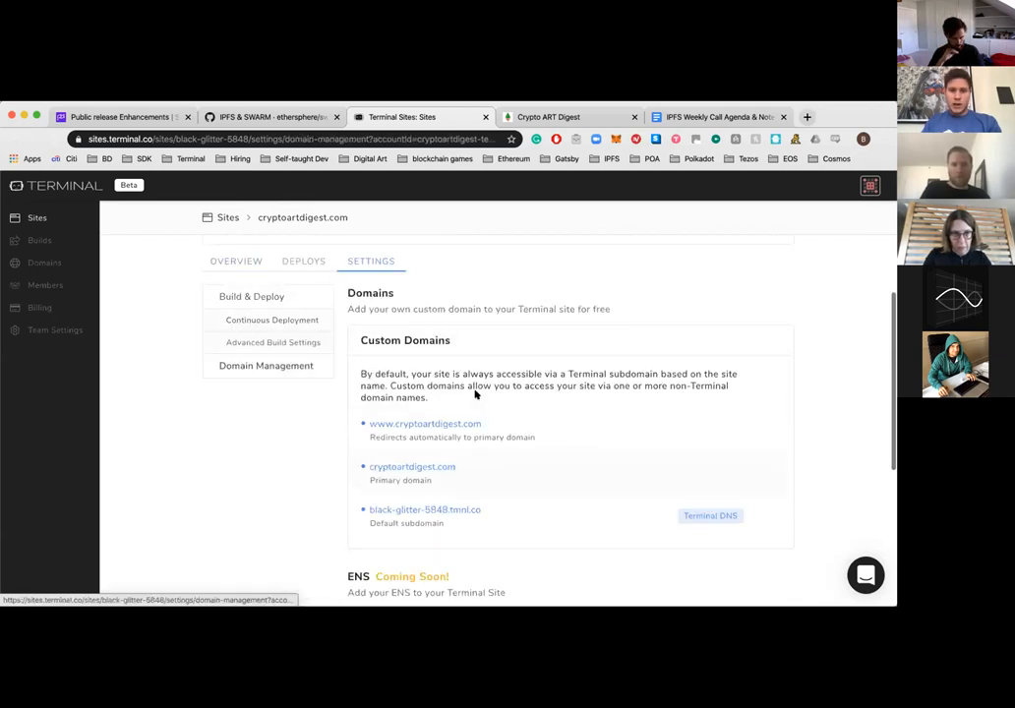
scroll(477, 395, "down", 5)
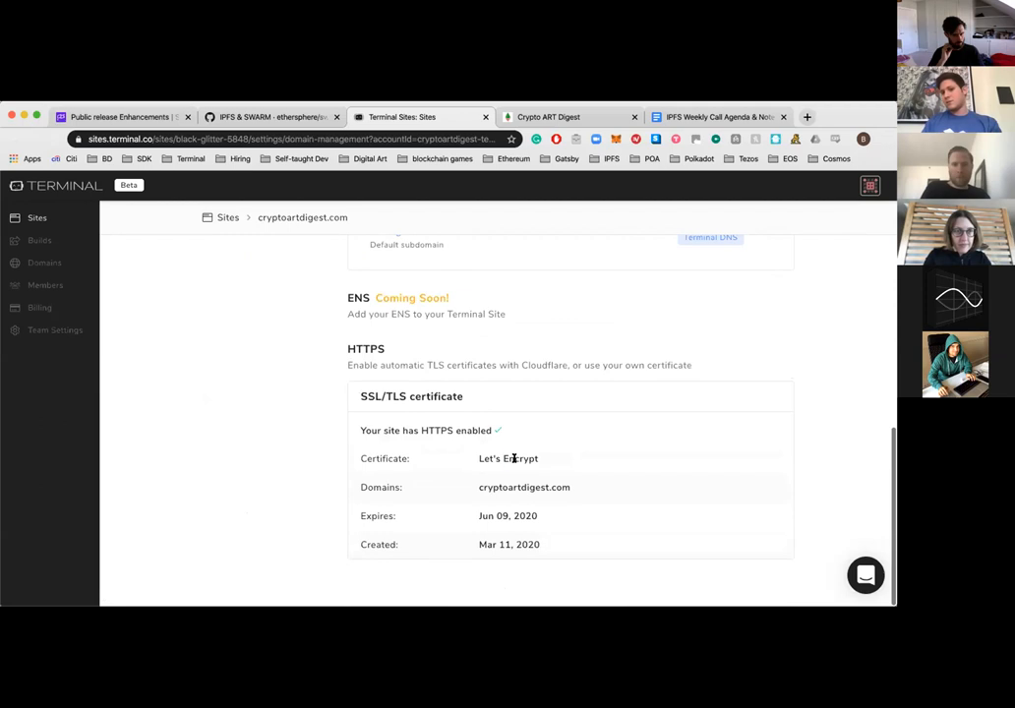
- Look over its custom domains and Let's Encrypt certificate, then return to the sites list
double_click(514, 458)
scroll(513, 458, "up", 6)
scroll(514, 459, "up", 4)
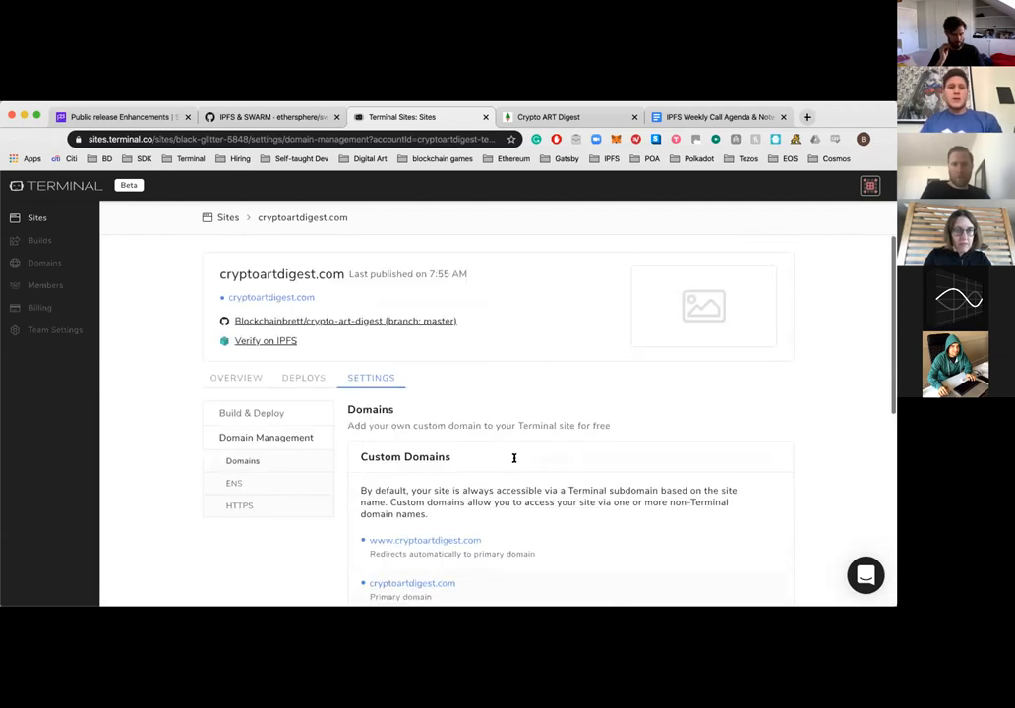
left_click(220, 217)
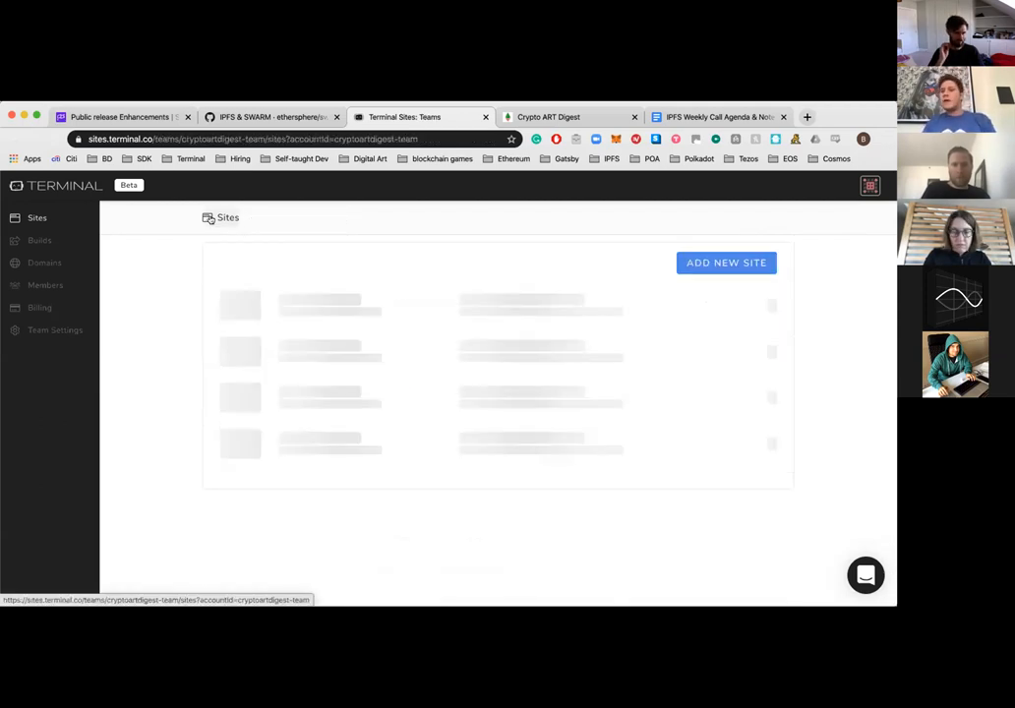